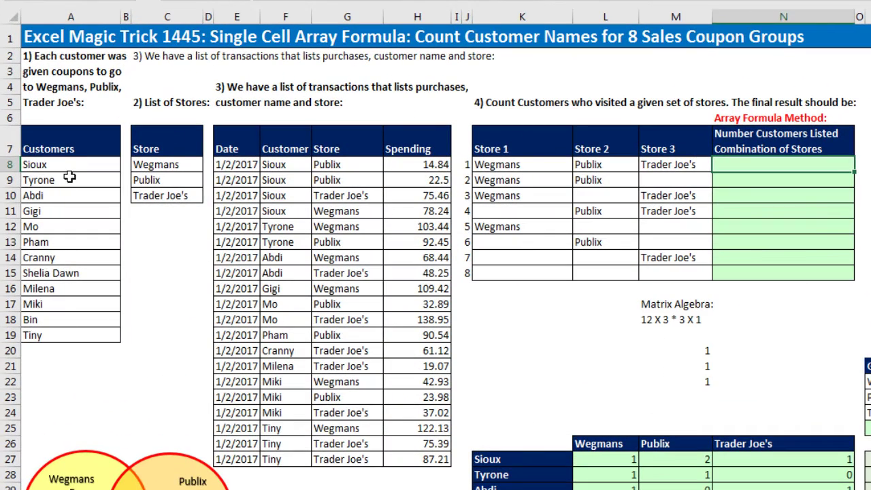
Step: Point out the customer names, the Wegmans, Publix and Trader Joe's stores, and the Pham transaction row
left_click(68, 168)
left_click(70, 180)
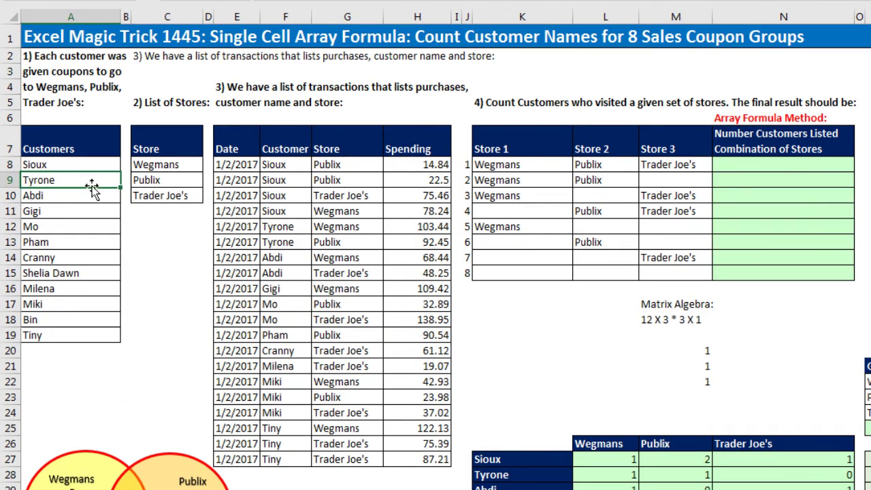
left_click(152, 167)
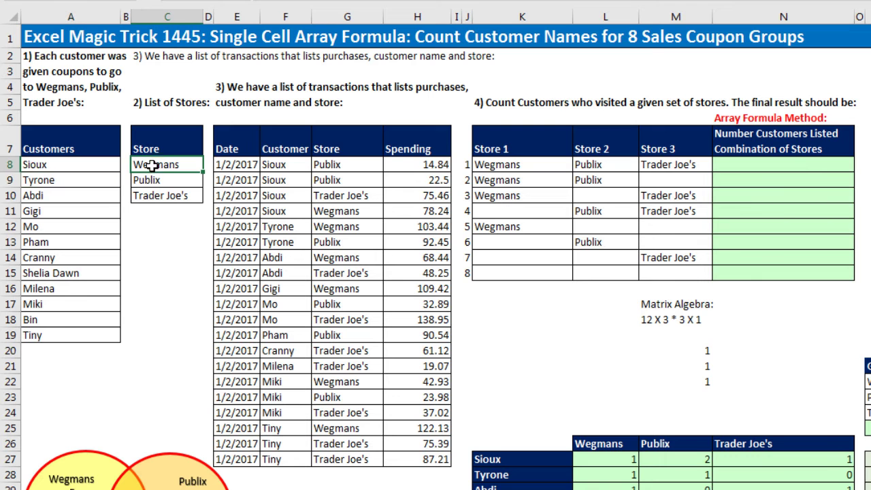
left_click(158, 178)
left_click(175, 198)
left_click_drag(231, 148, 408, 460)
left_click(286, 165)
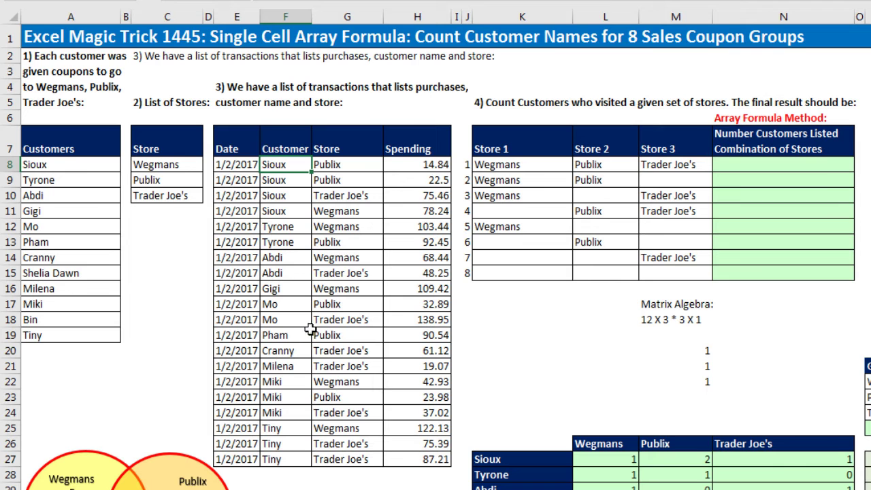
left_click_drag(236, 333, 290, 335)
left_click_drag(354, 328, 418, 330)
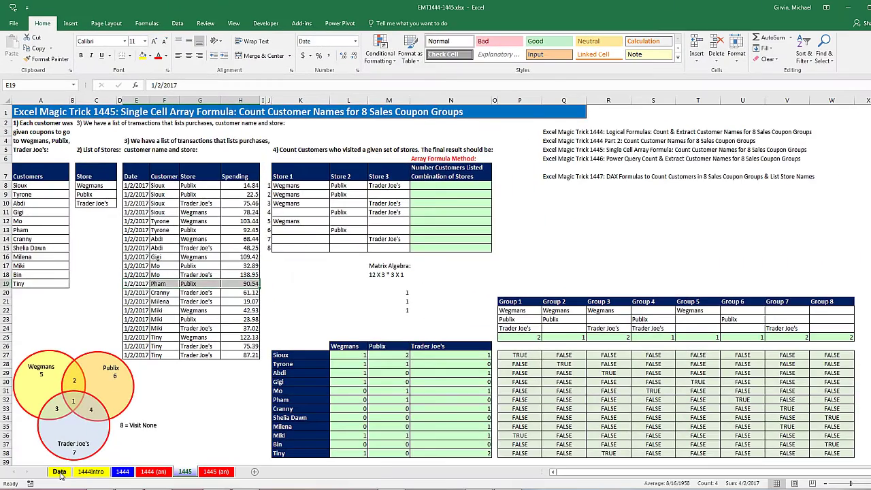
Step: Glance at the Data sheet, then review result cells N8:N15 and the helper formulas in L27 and N30
left_click(59, 471)
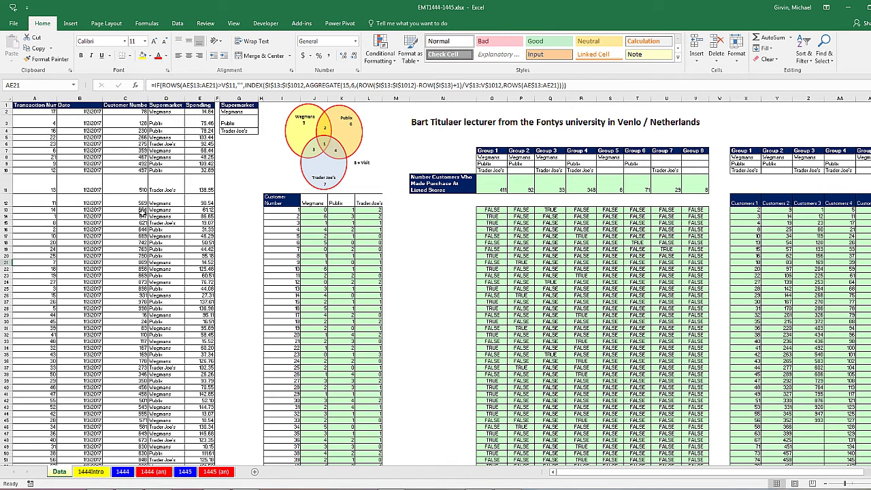
left_click(185, 471)
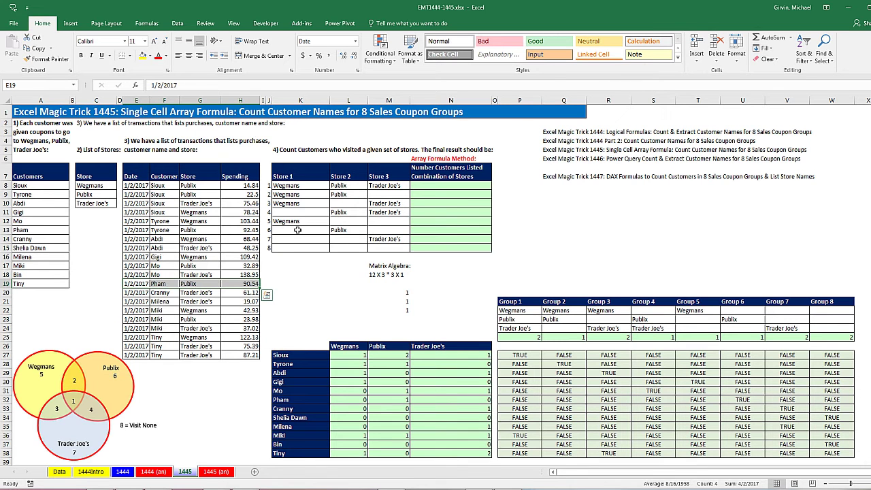
left_click(435, 187)
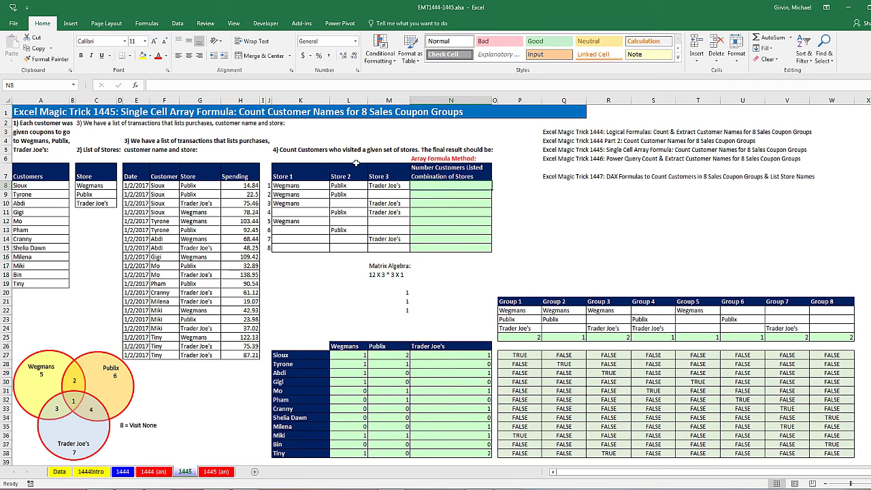
left_click(427, 196)
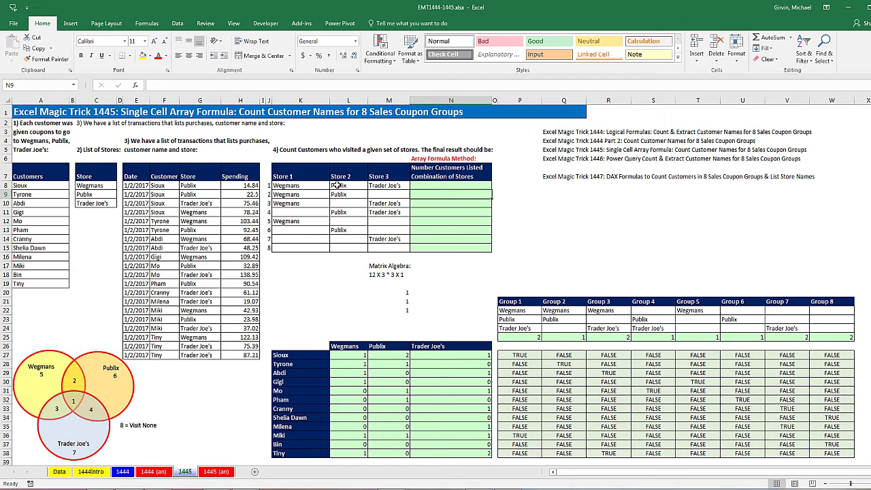
left_click(442, 251)
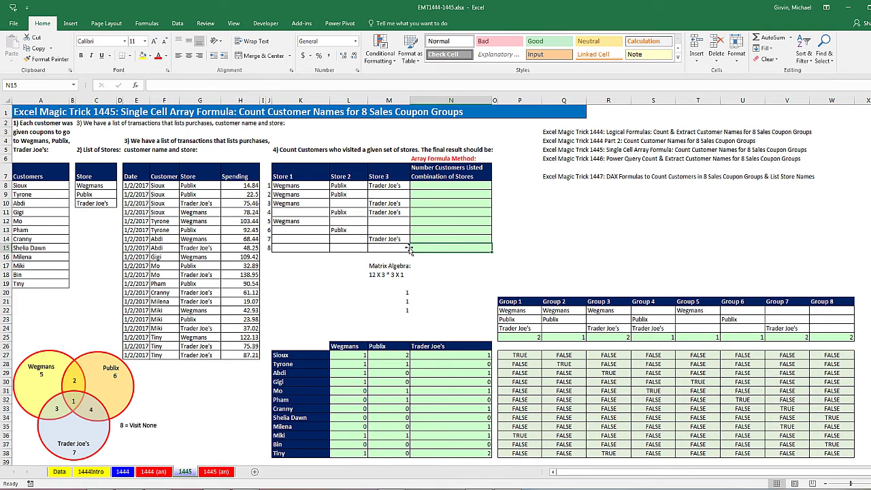
double_click(356, 355)
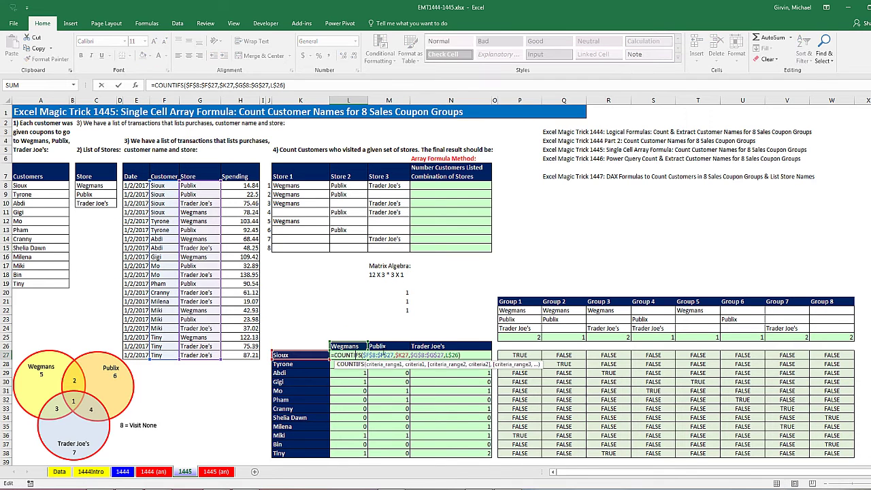
left_click(400, 390)
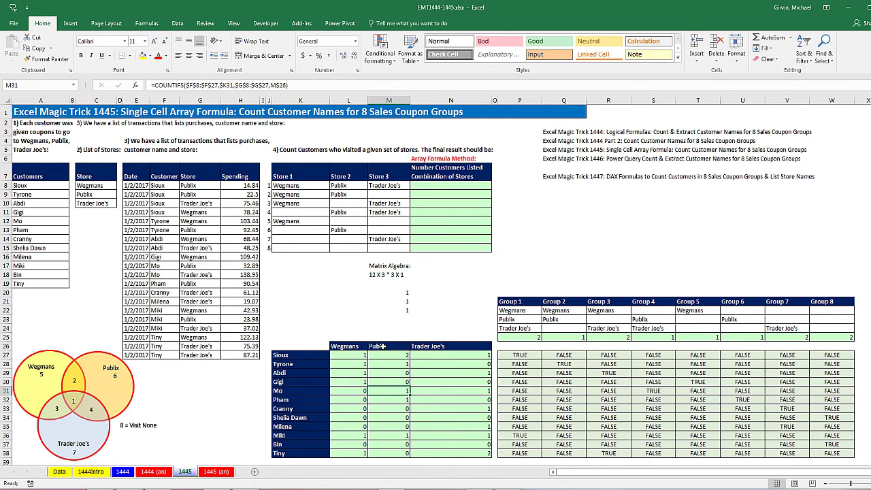
left_click(462, 381)
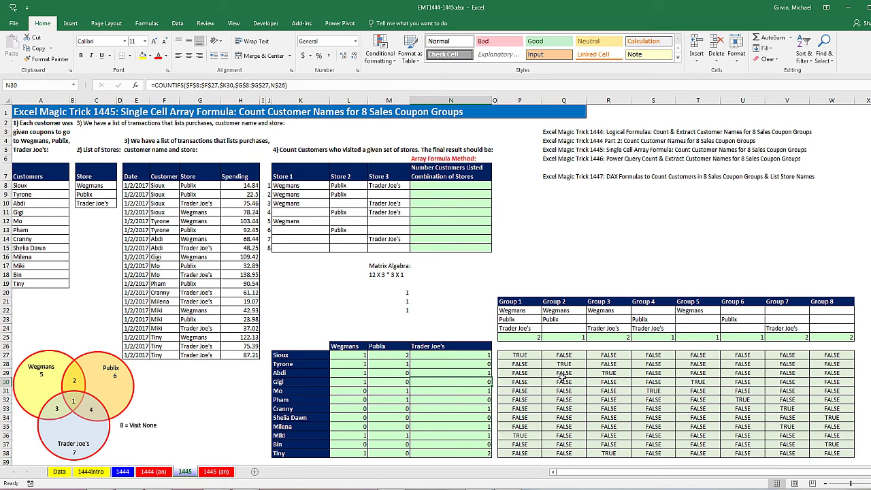
left_click(451, 185)
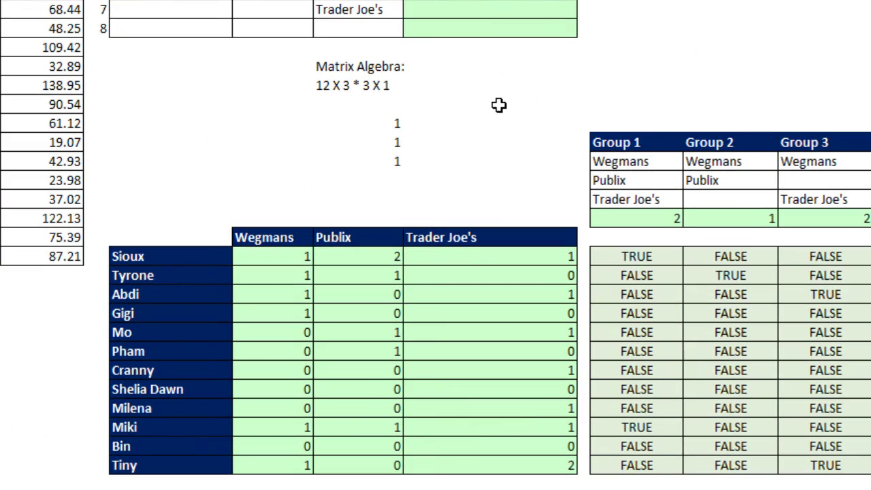
Step: In an empty cell enter the test formula =K27:K38=M20:M22, preview it with F9, then undo
left_click(499, 105)
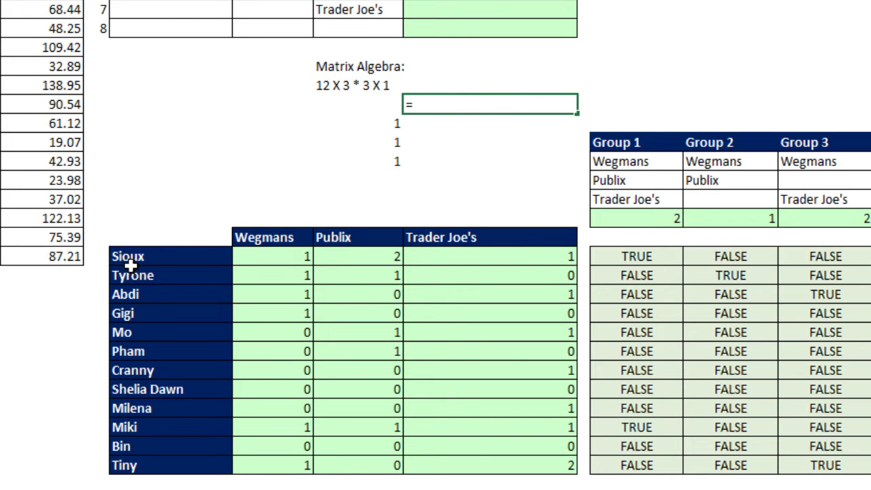
left_click_drag(127, 256, 123, 466)
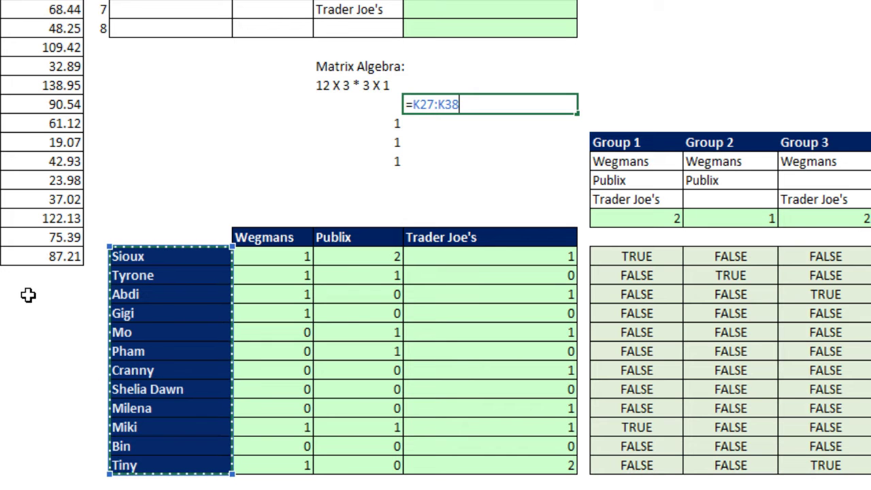
type("=")
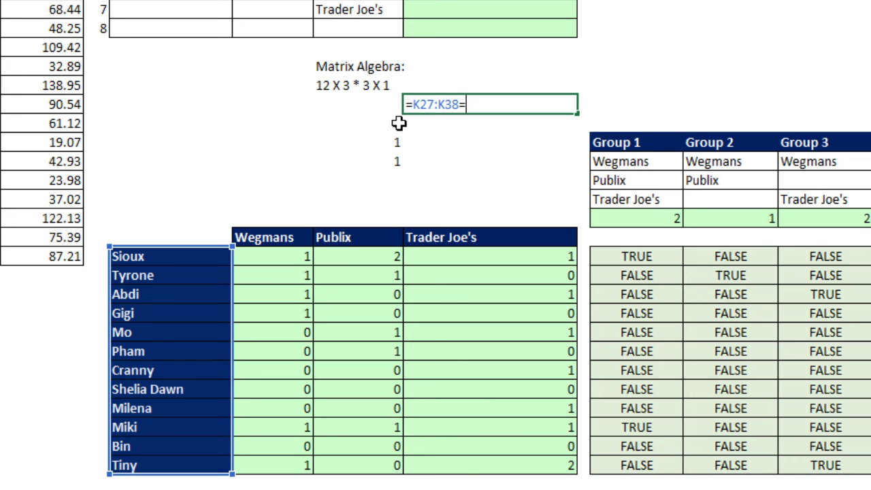
left_click_drag(386, 123, 386, 160)
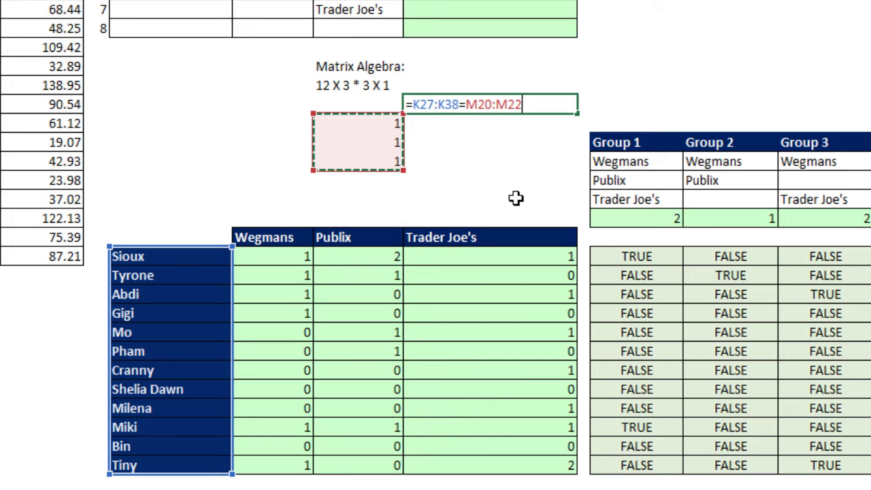
key("F9")
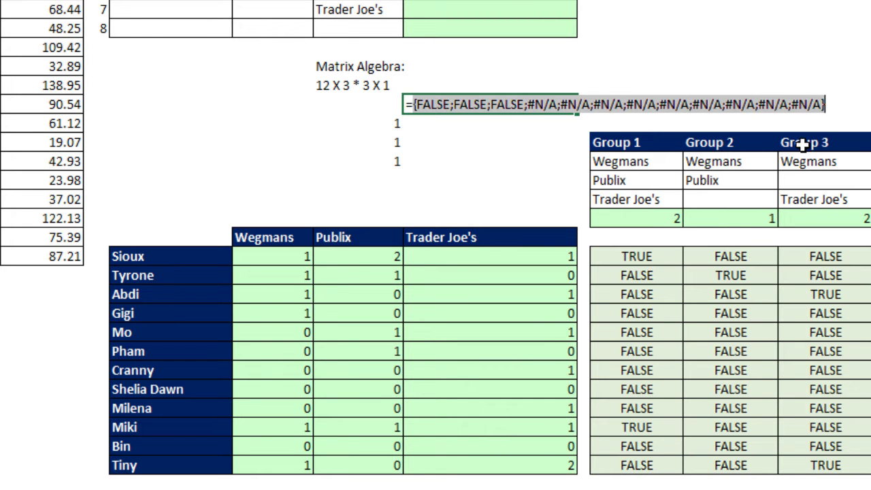
key("ctrl+z")
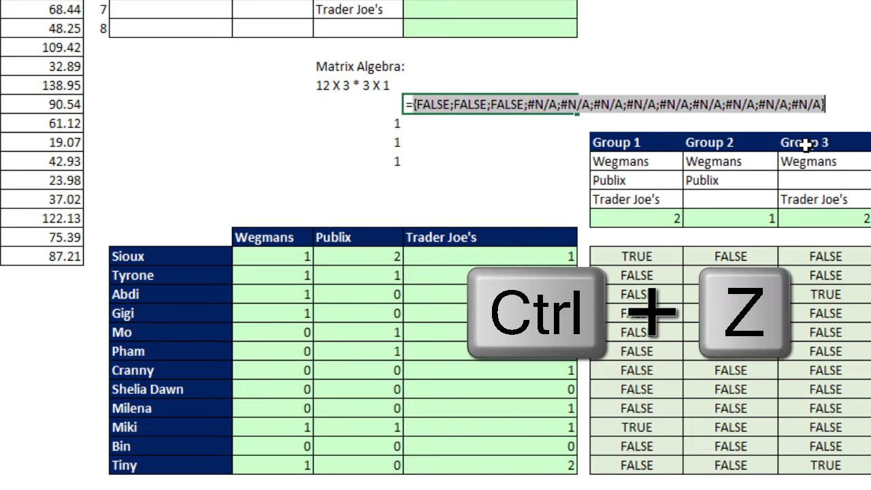
Step: Swap M20:M22 for L26:N26, preview the 12-by-3 comparison grid, then cancel the test formula
left_click_drag(467, 104, 558, 104)
key("Delete")
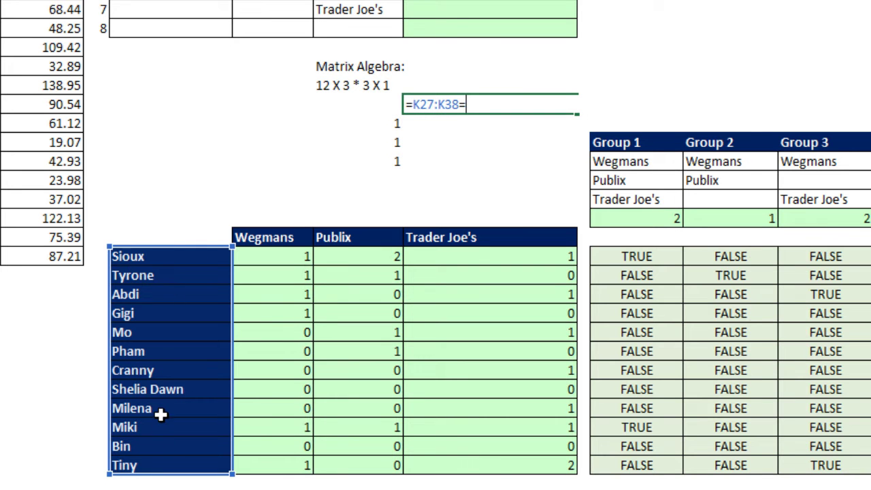
left_click_drag(262, 242, 501, 236)
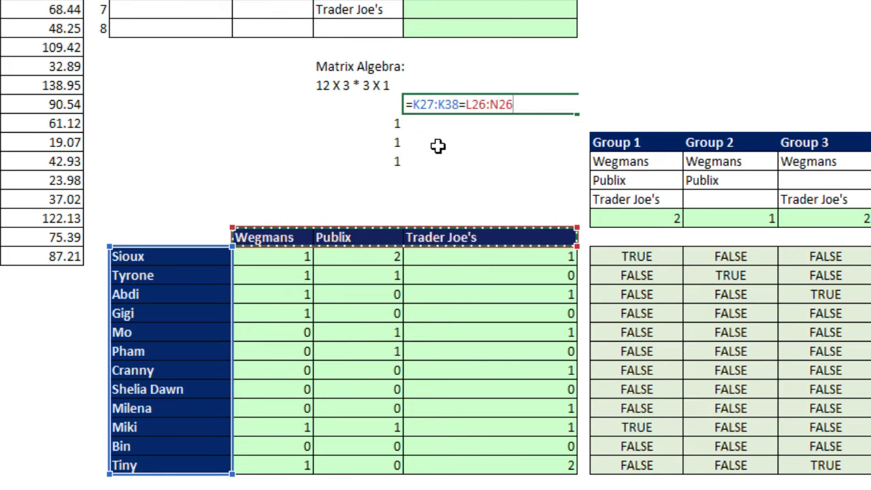
key("F9")
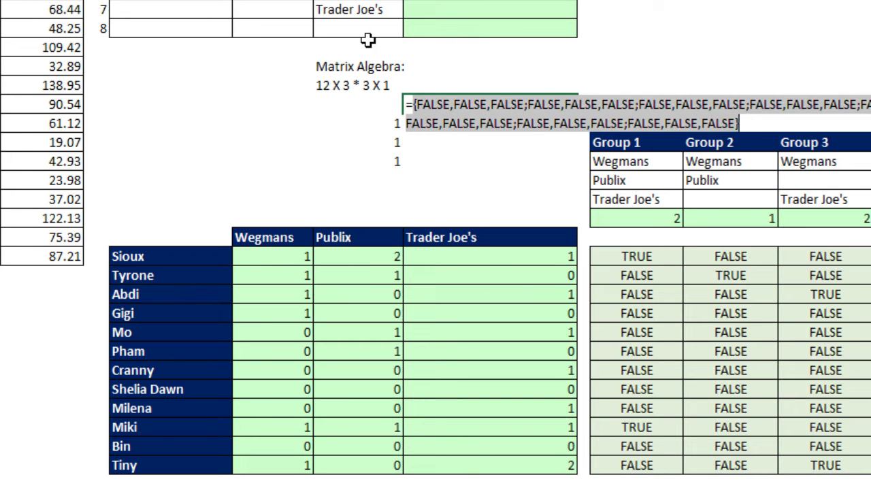
key("ctrl+z")
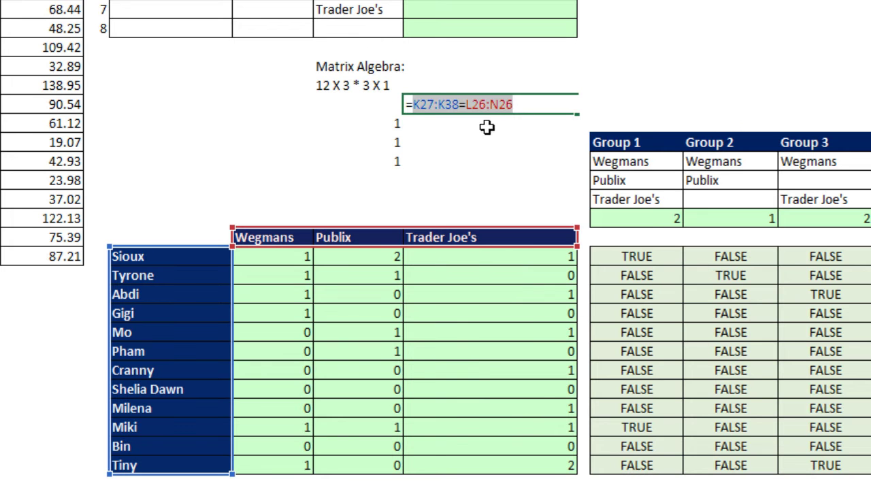
key("Escape")
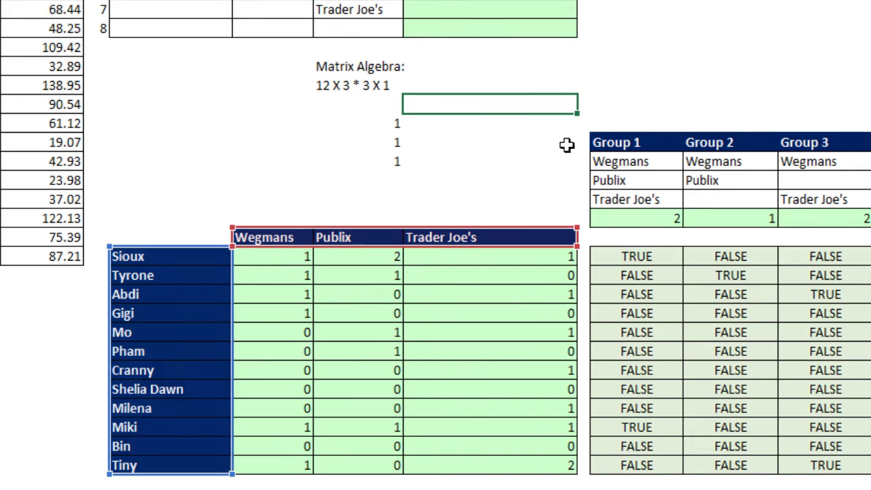
left_click(387, 313)
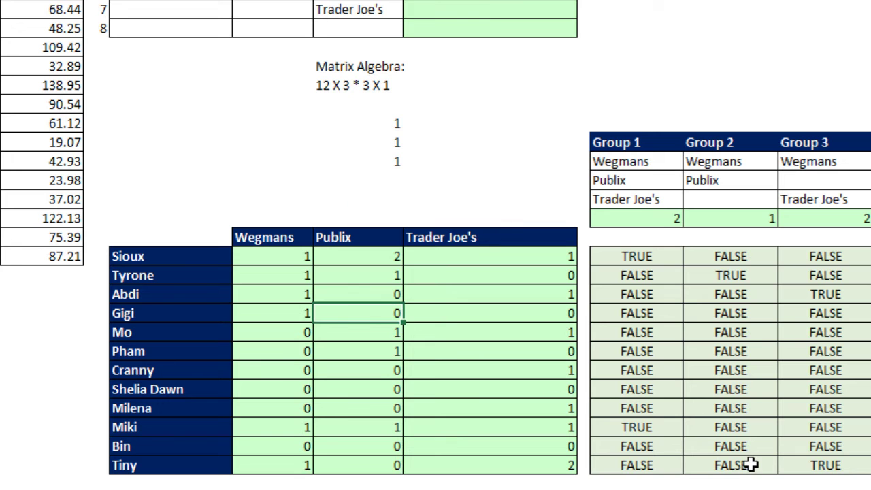
key("F2")
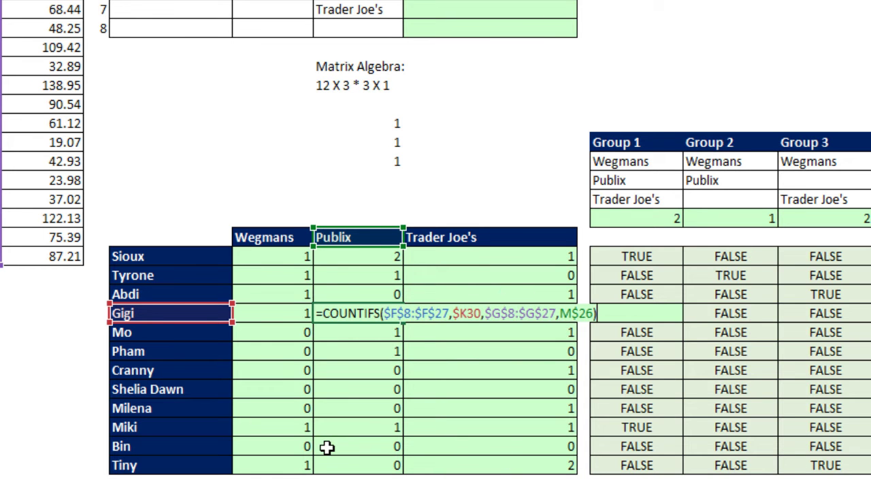
left_click(466, 313)
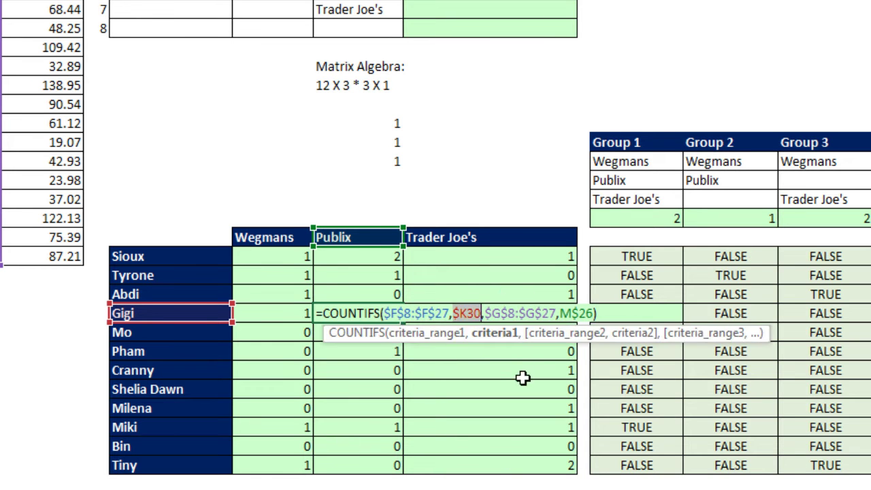
double_click(586, 313)
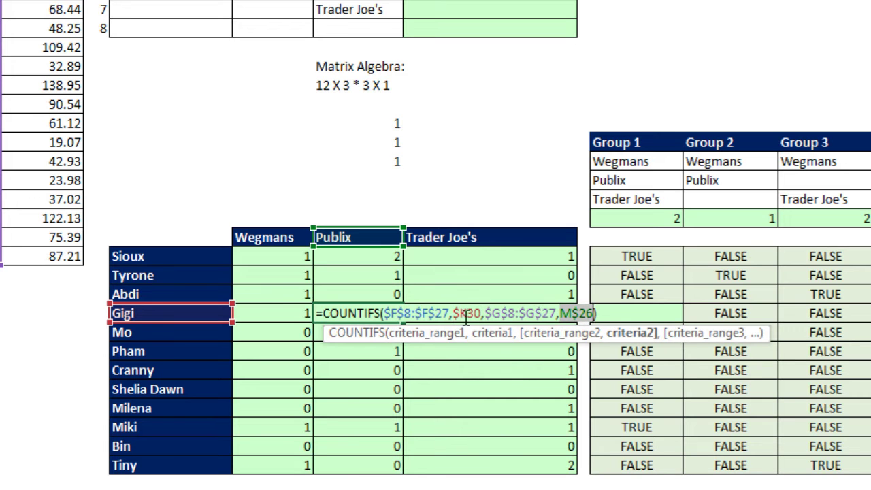
double_click(466, 313)
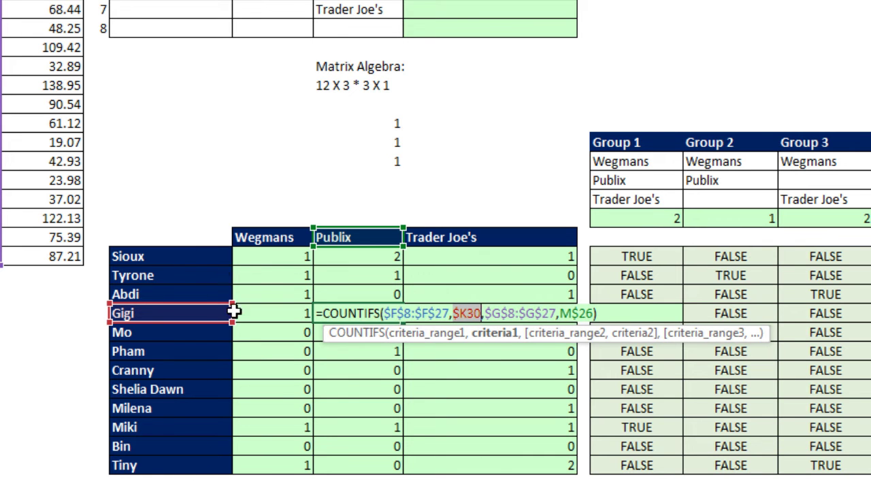
double_click(584, 311)
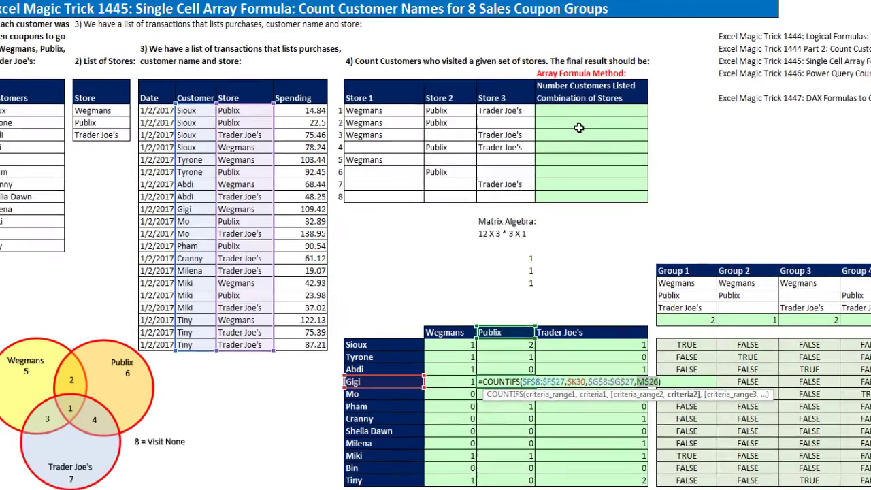
Step: In N8 start =COUNTIFS with absolute range $F$8:$F$27 matched against customer names $K$27:$K$38
key("Escape")
left_click(599, 125)
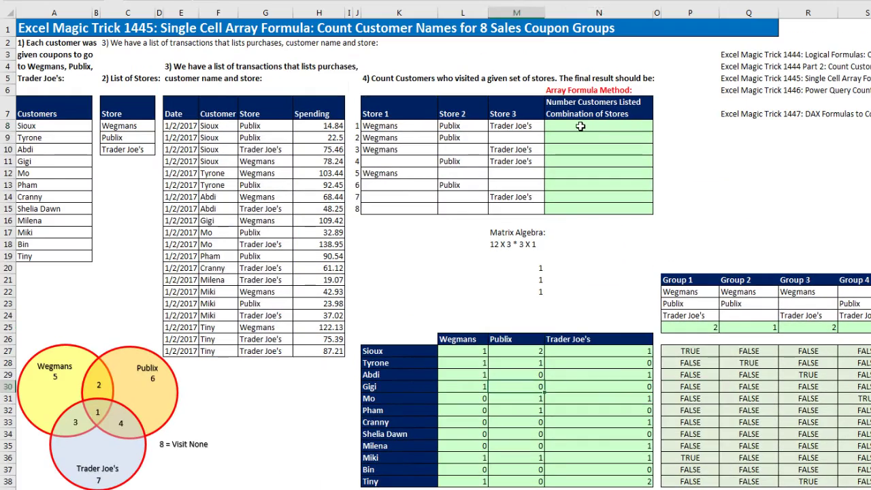
type("=")
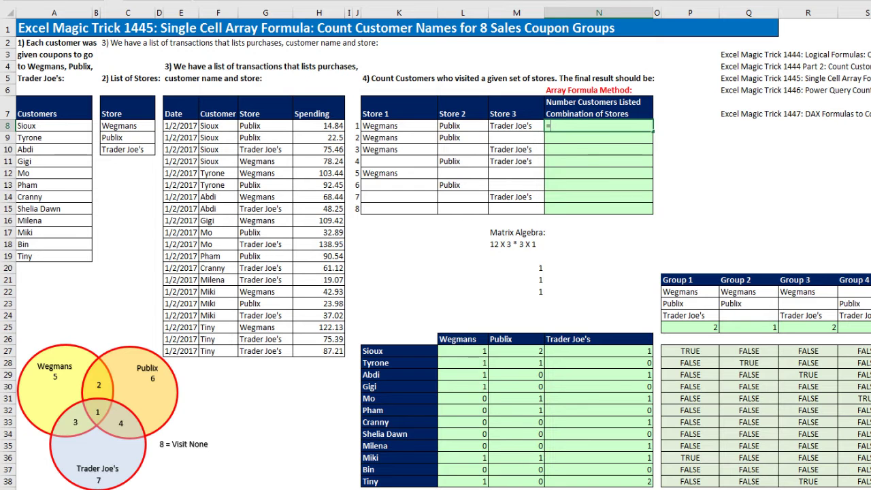
type("countifs")
key("Tab")
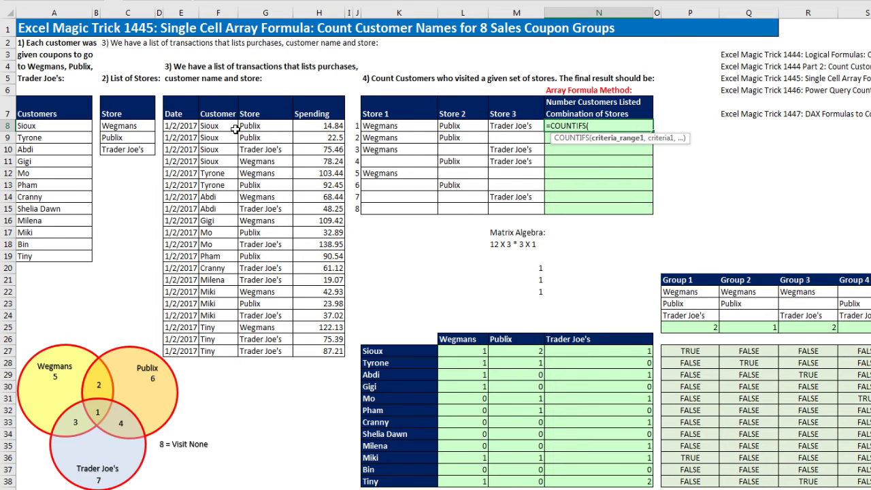
left_click_drag(208, 125, 228, 352)
key("F4")
key("F4")
type(",")
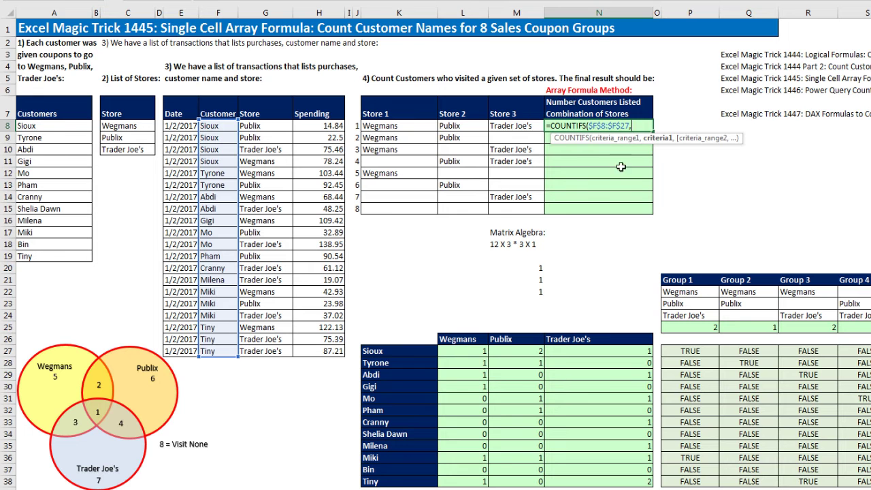
left_click_drag(411, 347, 406, 480)
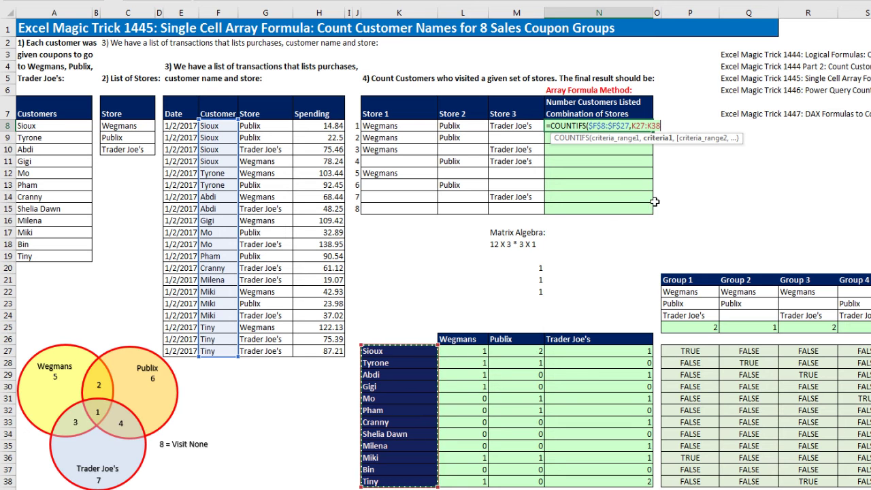
key("F4")
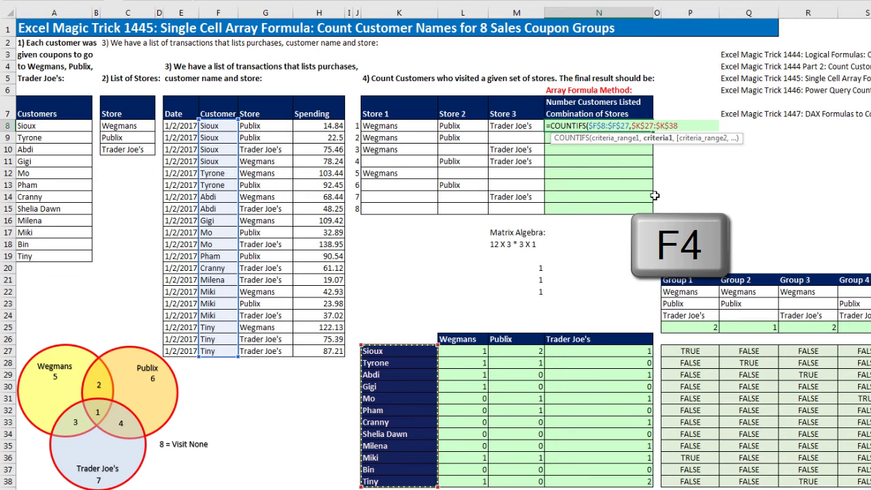
Step: Add the absolute Store range $G$8:$G$27 with store headers $L$26:$N$26 as its criteria
type(",")
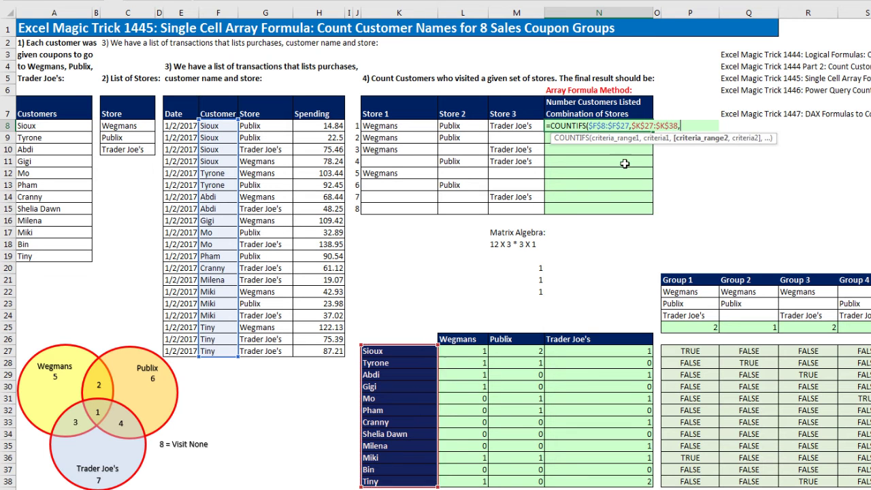
left_click_drag(267, 127, 272, 350)
key("F4")
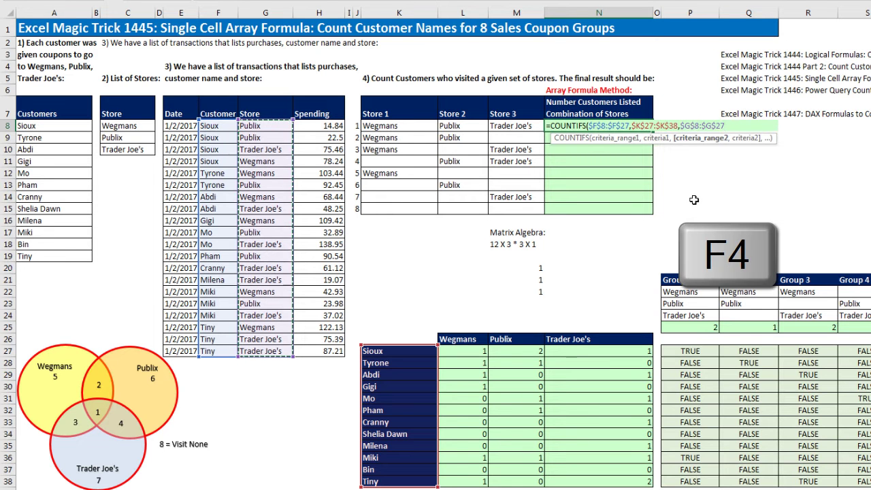
type(",")
left_click_drag(465, 338, 569, 340)
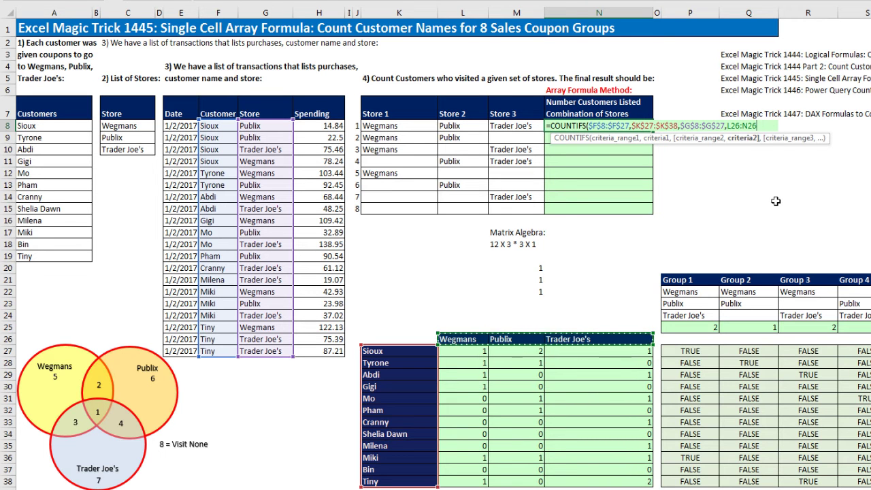
key("F4")
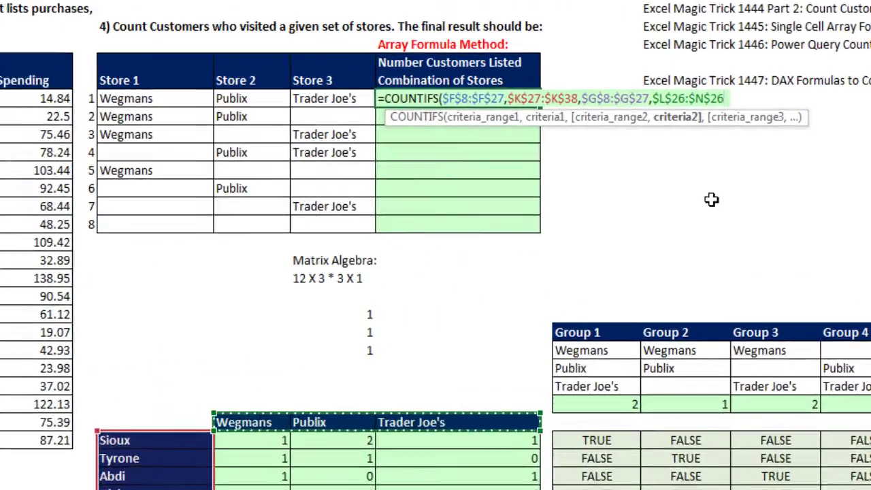
key("F9")
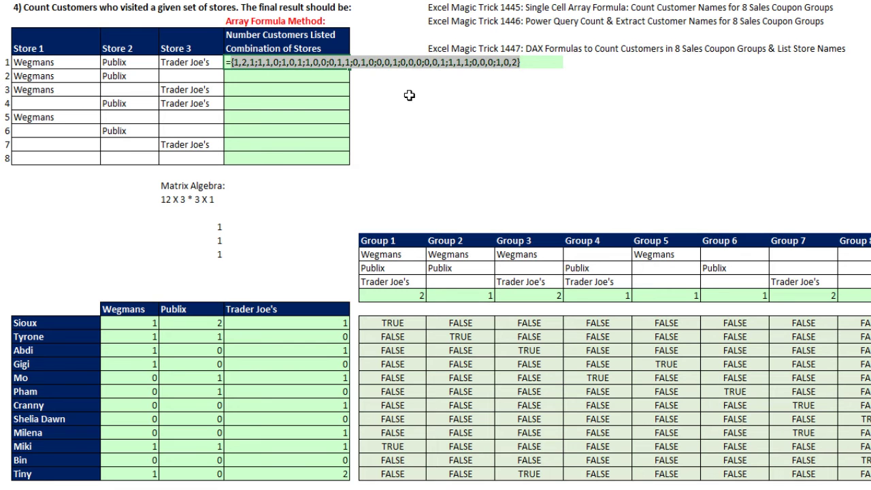
key("ctrl+z")
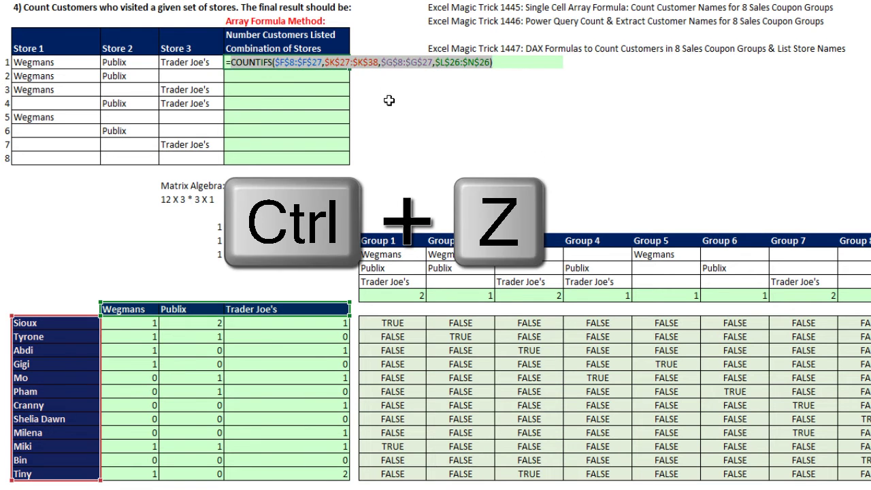
Step: Enter the N8 COUNTIFS formula, fill it down to N15, and check N15's evaluated array
key("Escape")
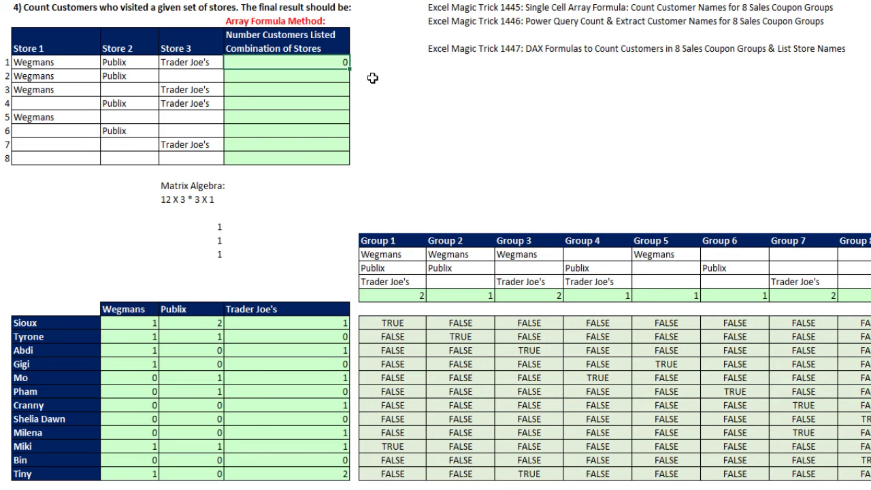
left_click_drag(349, 70, 311, 163)
double_click(308, 159)
key("F2")
key("F9")
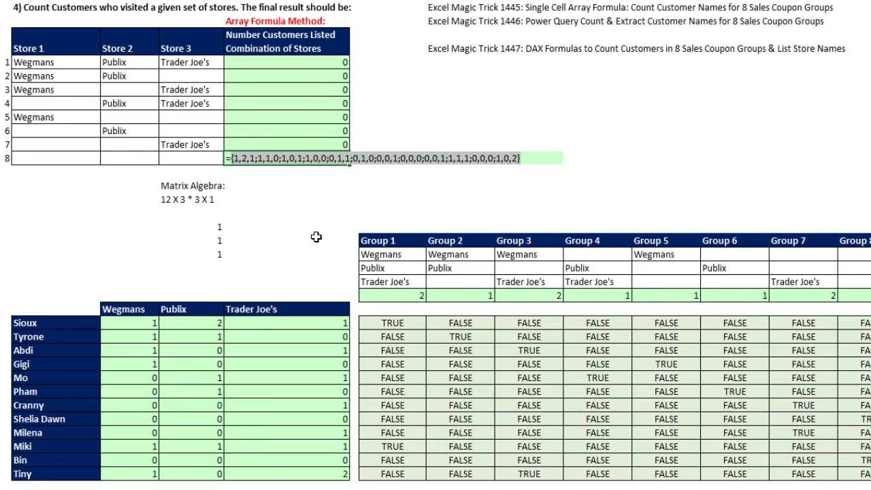
key("Escape")
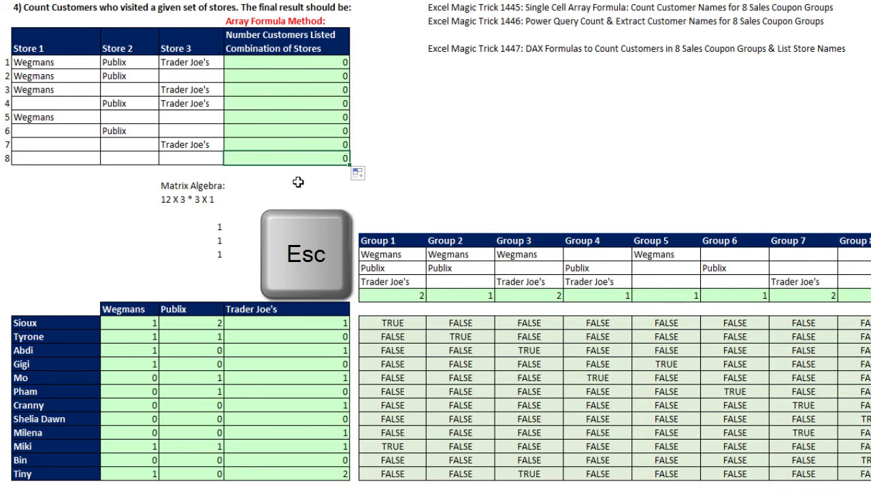
Step: Rewrite N8 as =(COUNTIFS(...)>0) and preview its TRUE/FALSE array with F9
left_click(292, 66)
key("F2")
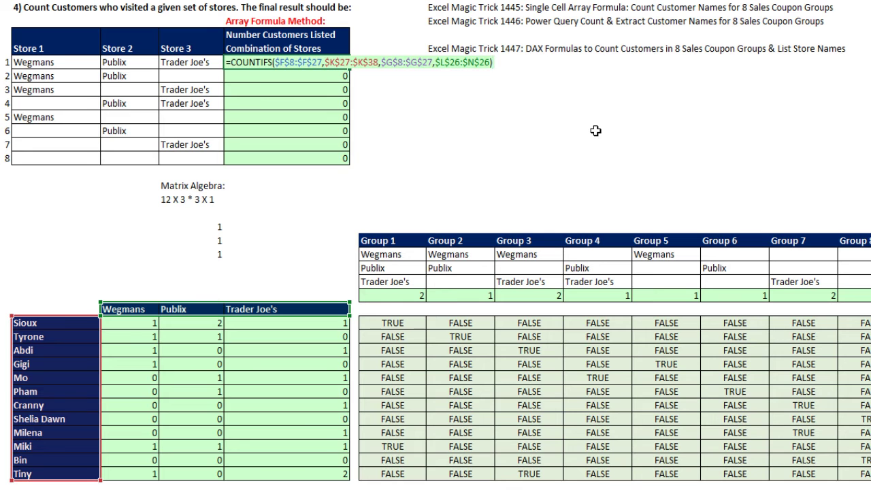
type(">0")
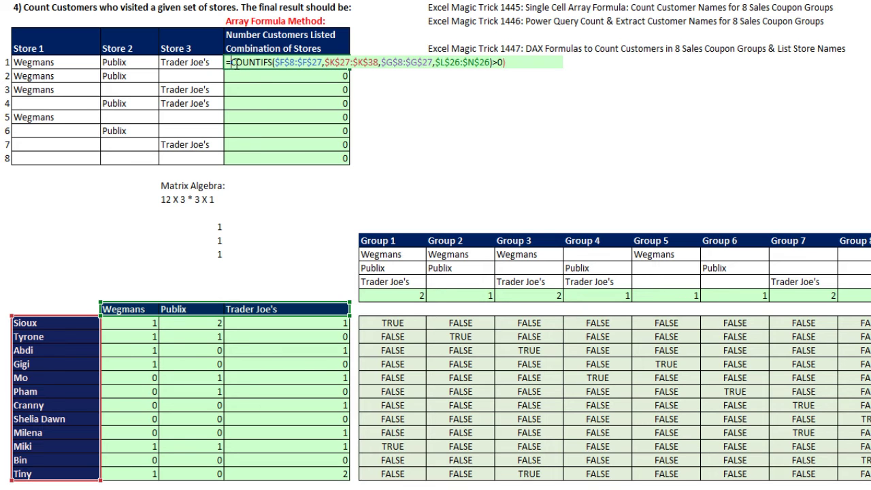
type("(")
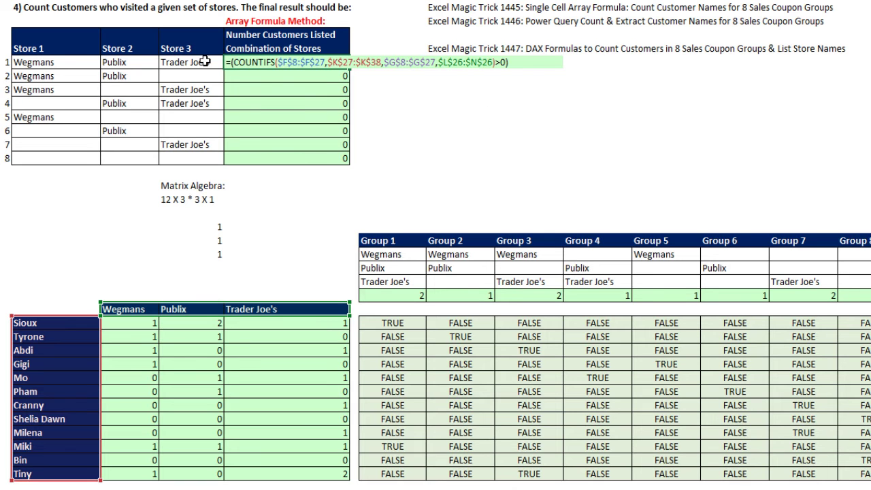
key("F9")
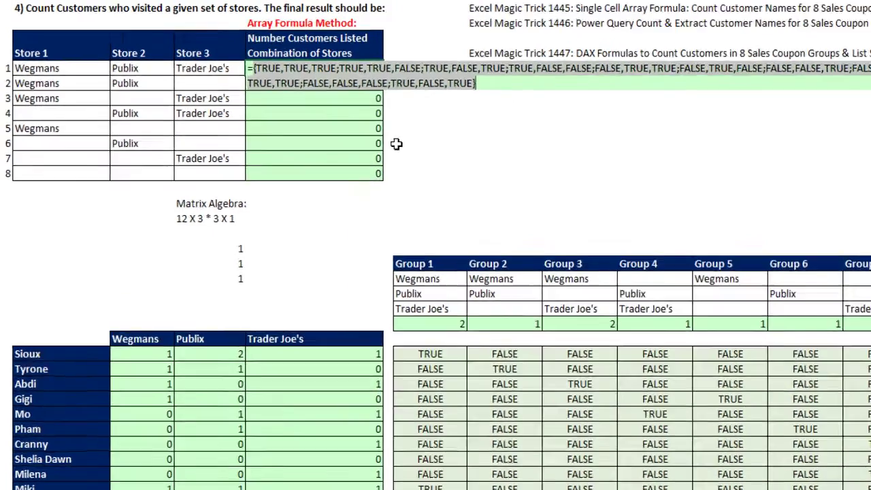
Step: Undo the preview and delete trial TRUE values, leaving =(COUNTIFS(...)>0)= awaiting a comparison
key("ctrl+z")
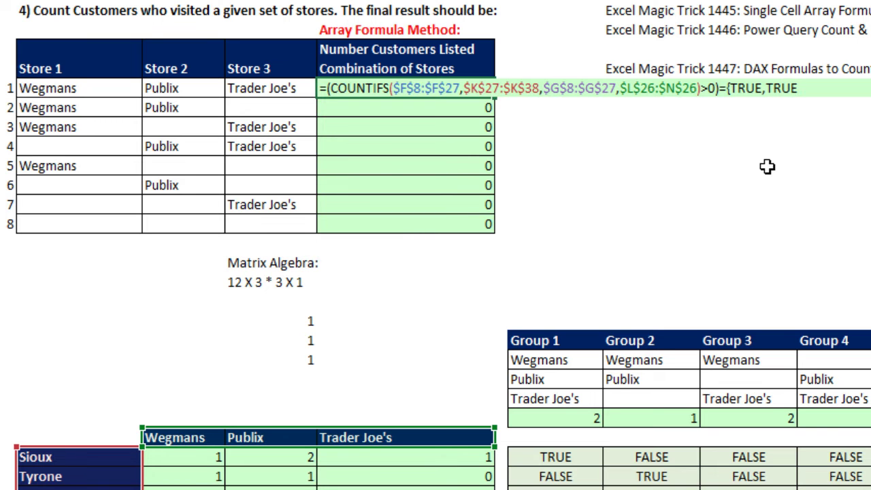
key("BackSpace")
key("BackSpace")
key("BackSpace")
key("BackSpace")
key("BackSpace")
key("BackSpace")
key("BackSpace")
key("BackSpace")
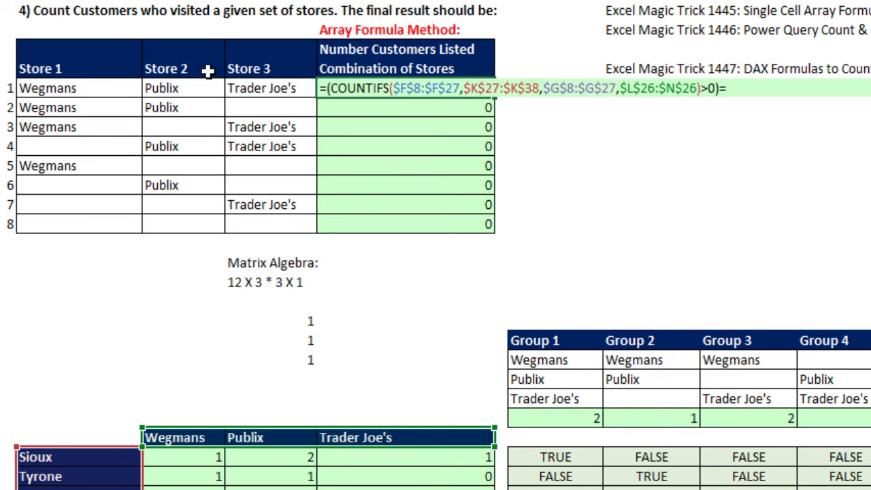
Step: Complete the comparison with ISTEXT(K8:M8) and confirm with F9 it returns TRUE for all three stores
type("i")
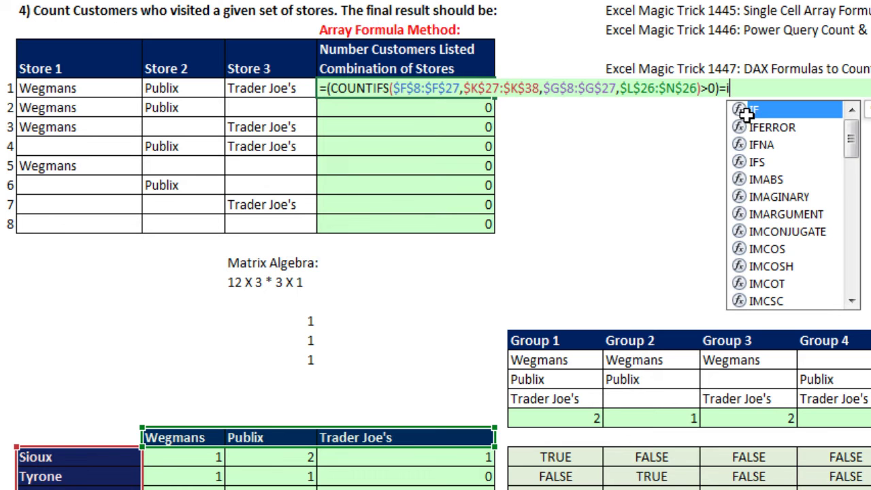
type("ste")
key("Tab")
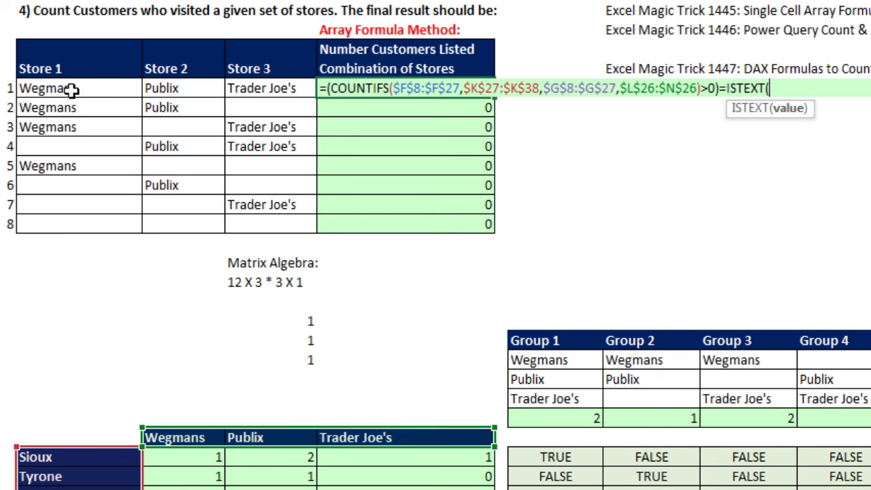
left_click(134, 91)
left_click_drag(134, 91, 252, 90)
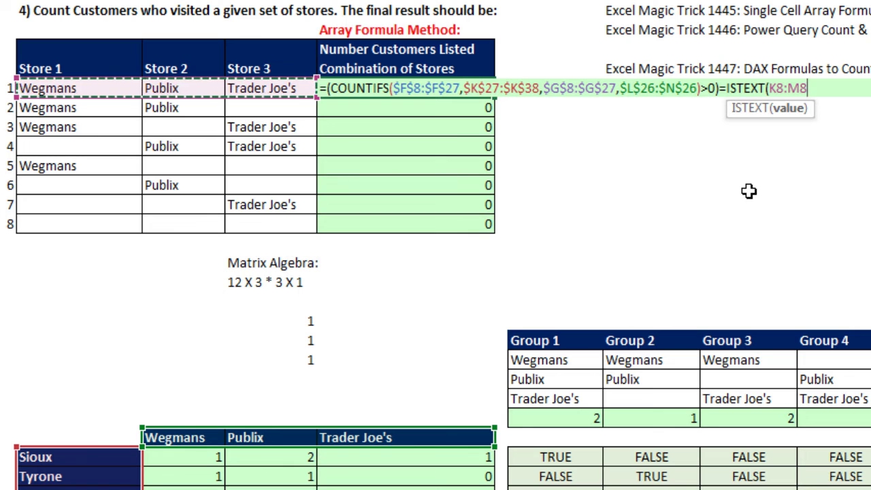
type(")")
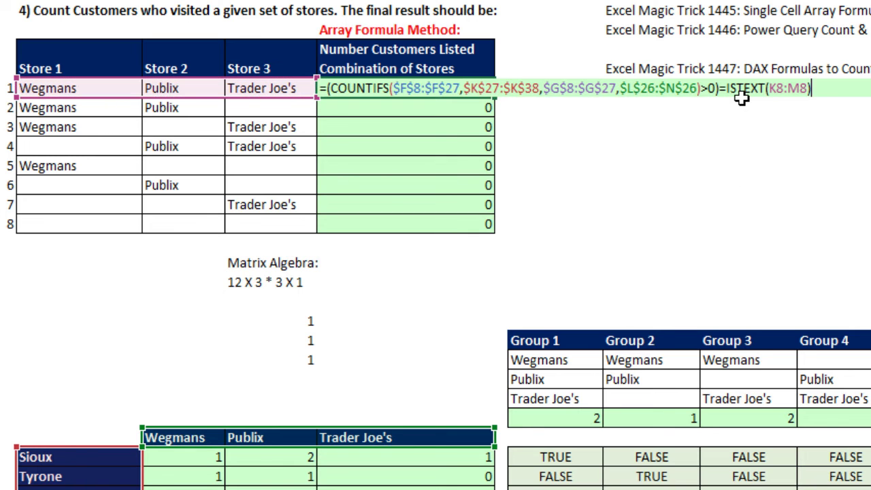
left_click_drag(727, 90, 857, 92)
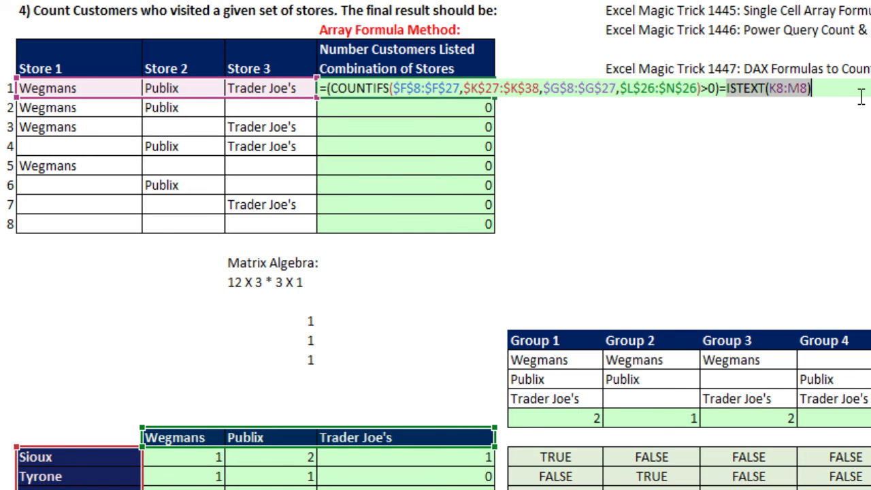
key("F9")
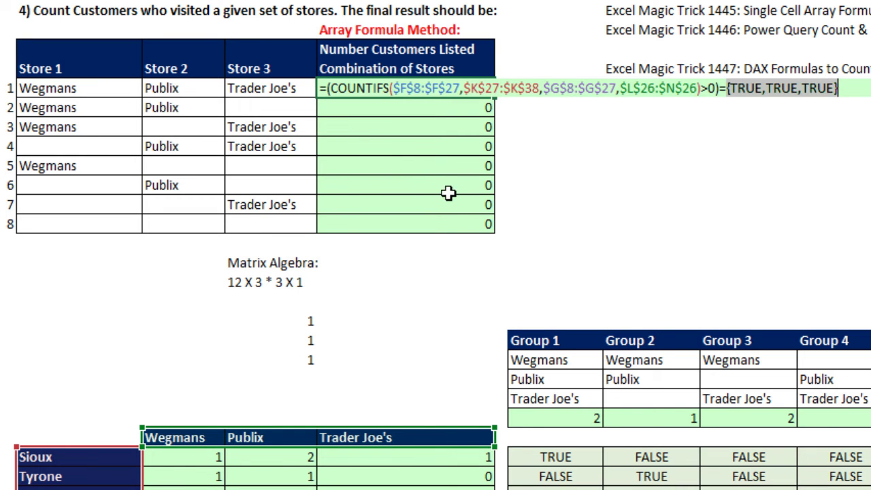
key("ctrl+z")
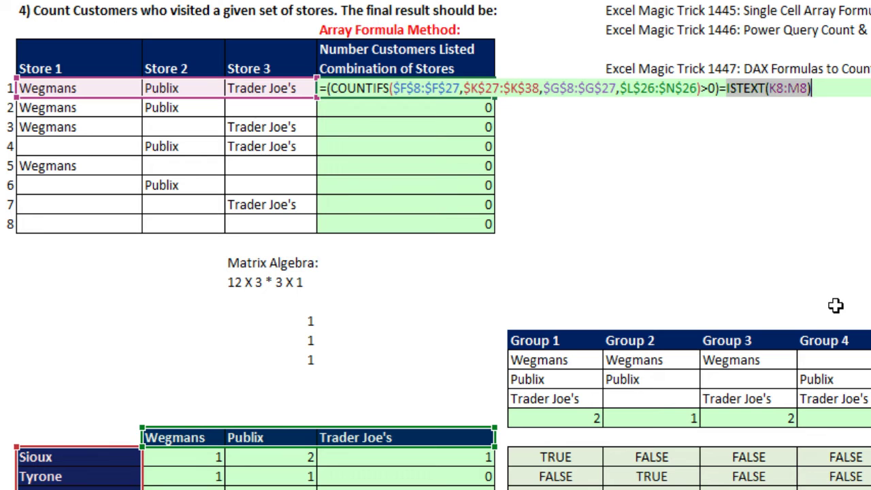
Step: Array-enter the row 1 formula, fill it down to row 8, and evaluate the first cell's array
key("ctrl+shift+Return")
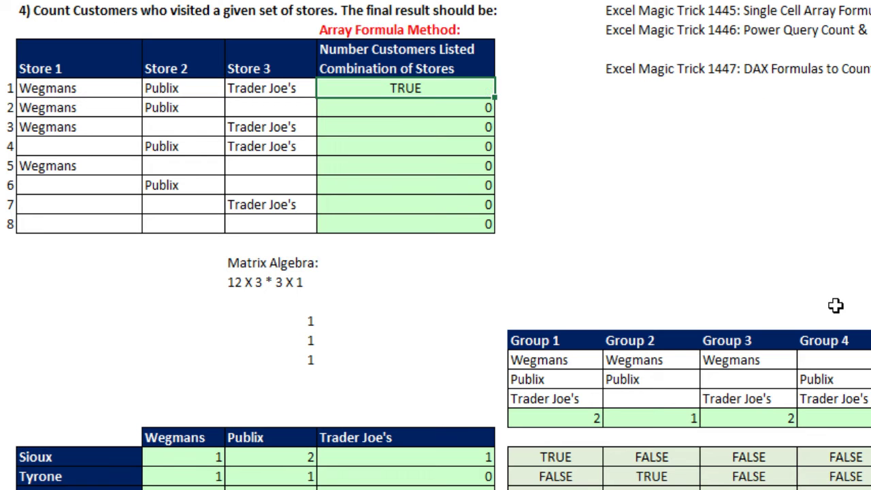
double_click(495, 98)
left_click(425, 92)
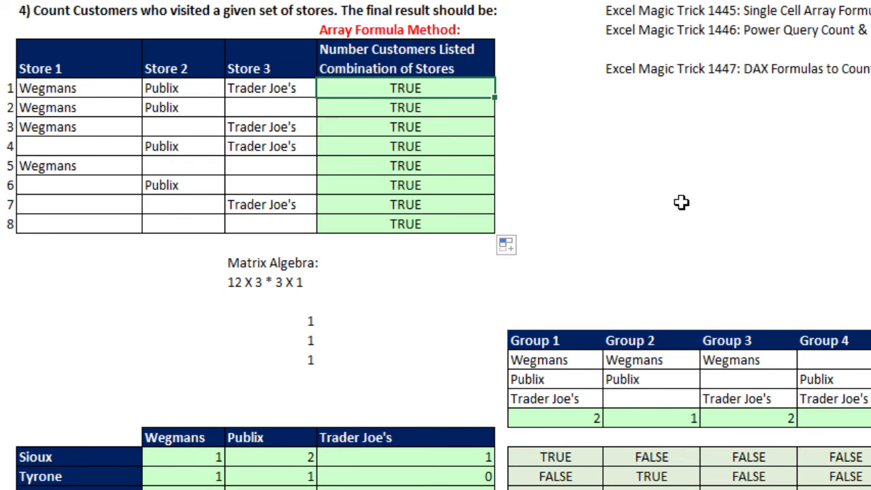
key("F2")
key("F9")
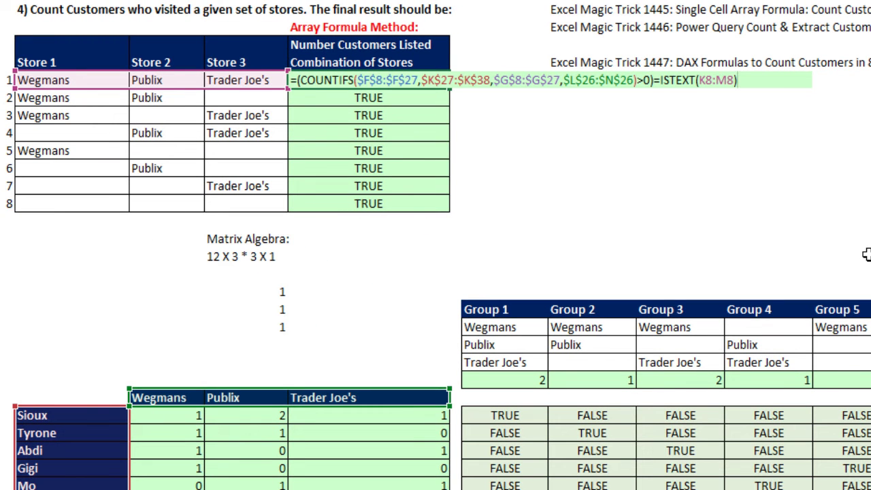
Step: Wrap the comparison in --( ), array-enter it, fill down to row 8, and verify the 1/0 array
left_click(297, 81)
type("(")
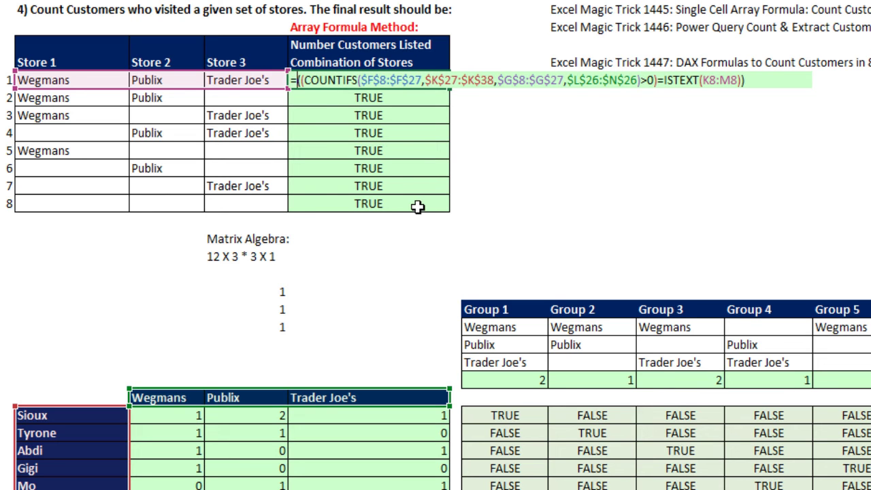
type("--")
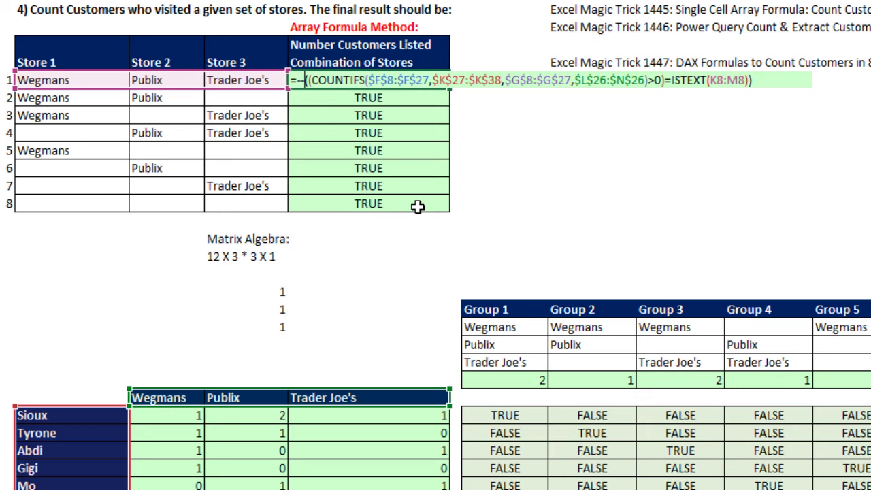
left_click(769, 80)
key("ctrl+shift+Return")
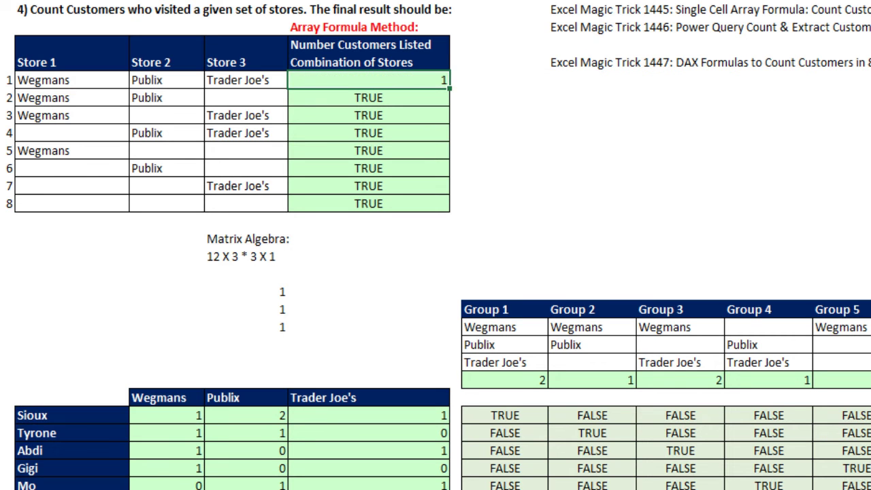
double_click(449, 88)
left_click(439, 81)
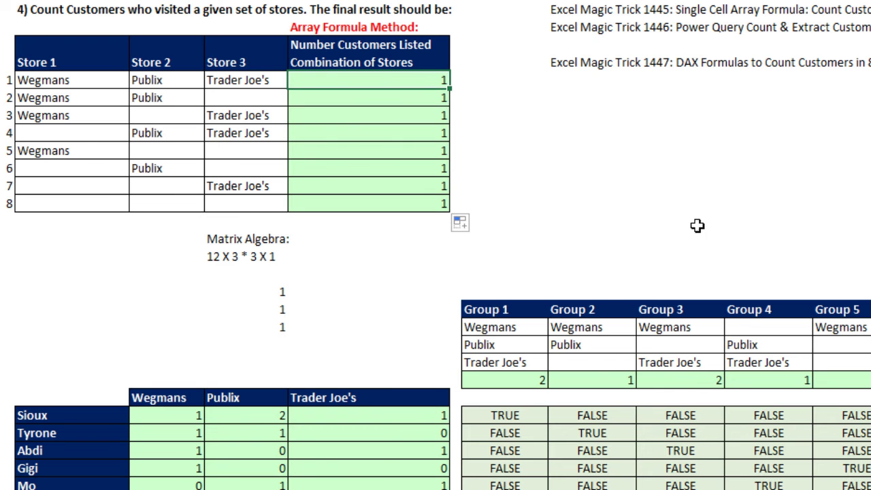
key("F2")
key("F9")
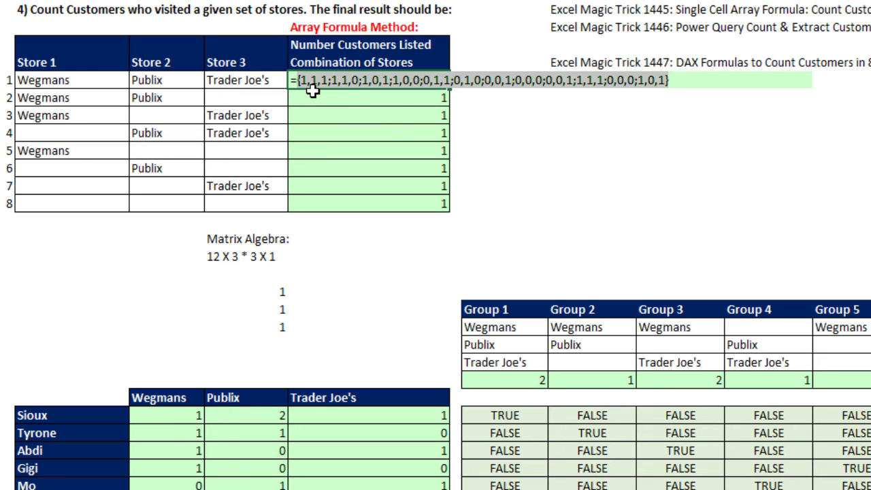
key("Escape")
left_click(436, 96)
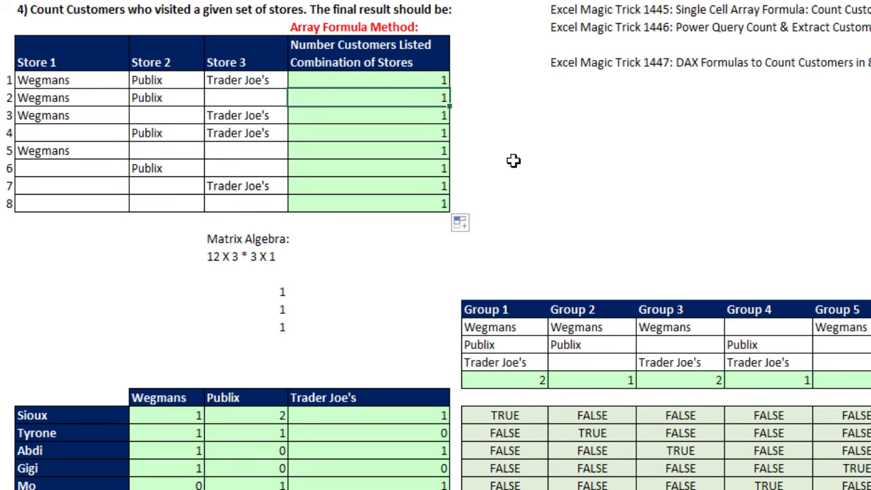
key("F2")
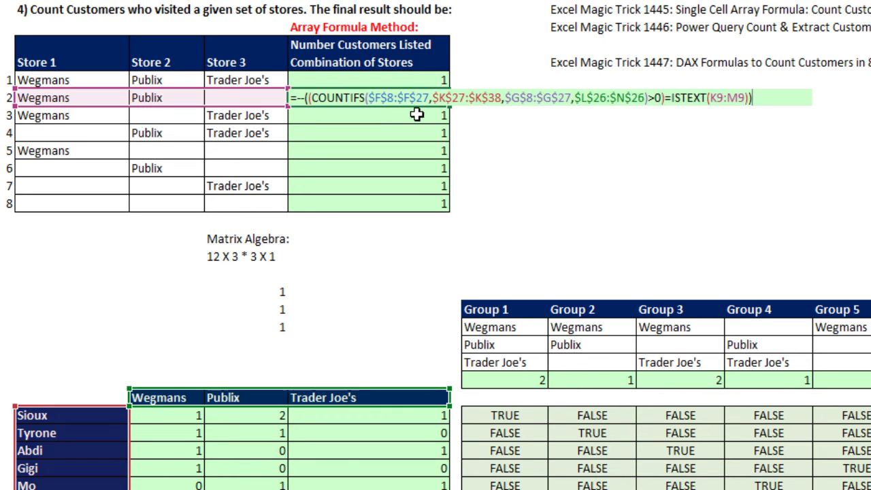
key("F9")
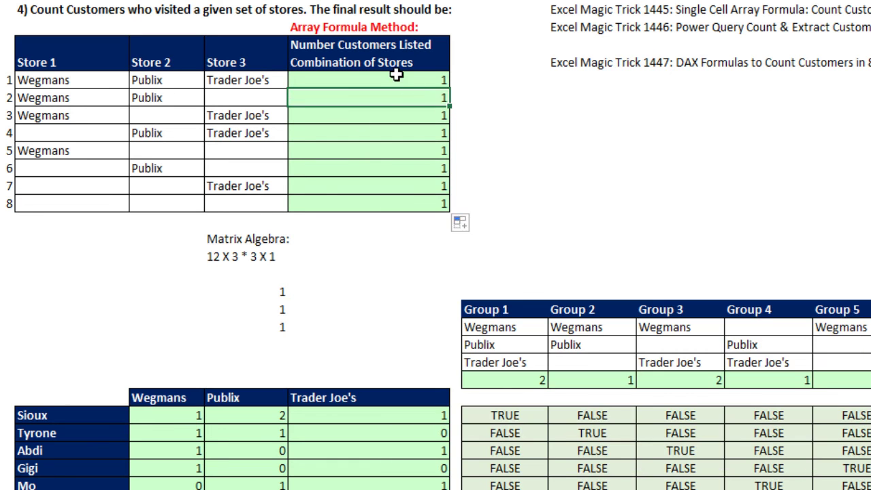
Step: Wrap row 1's formula as MMULT(--(...),{1;1;1}) and preview its per-customer counts
key("Escape")
key("Up")
key("F2")
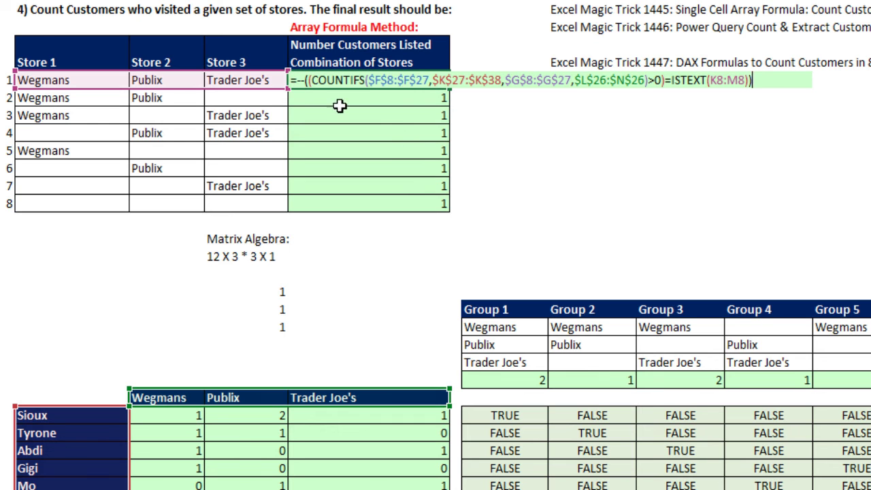
type("mm")
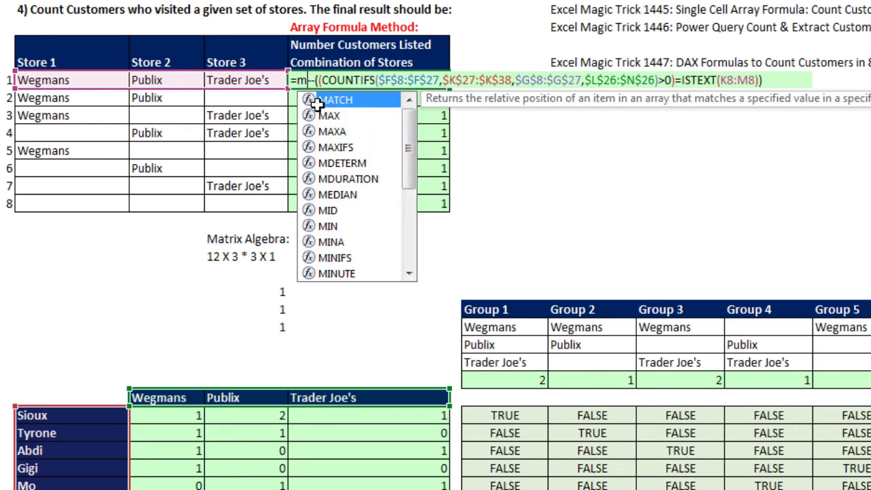
key("Tab")
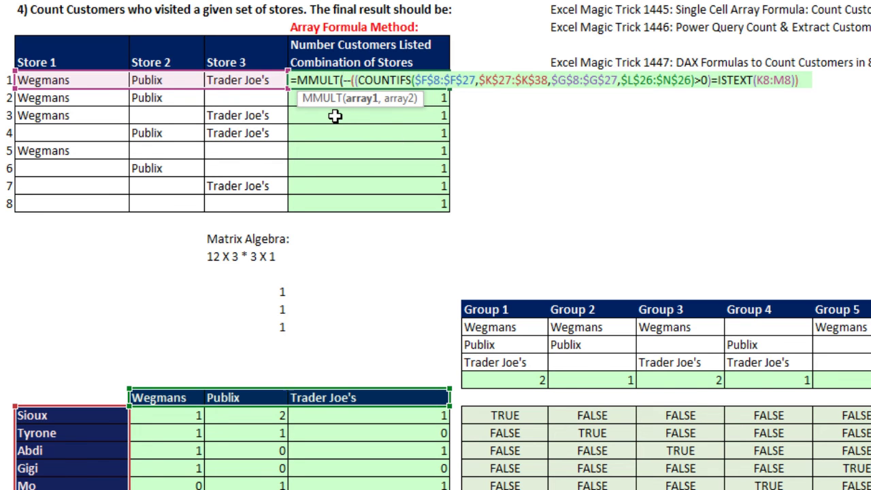
left_click(804, 80)
type(",")
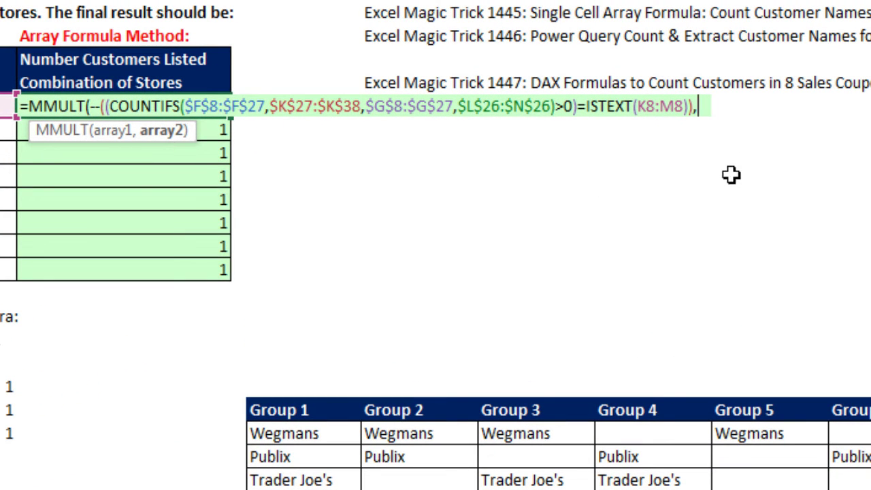
type("{1;1;1")
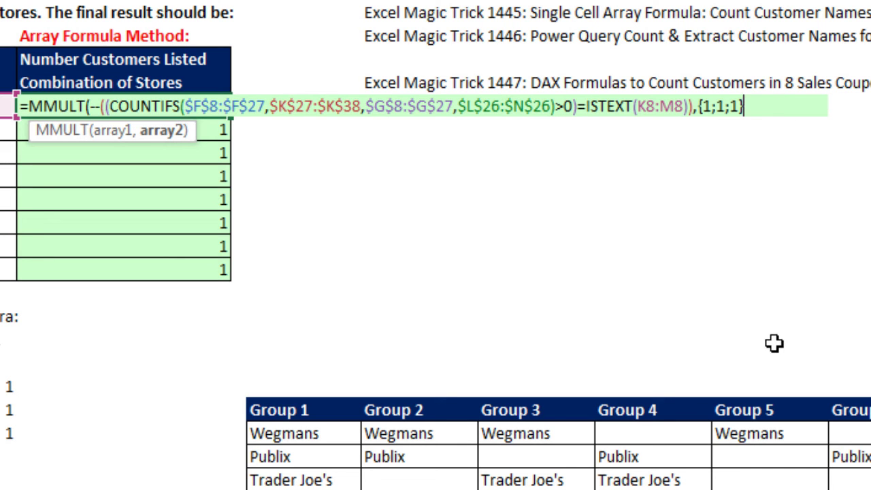
type(")")
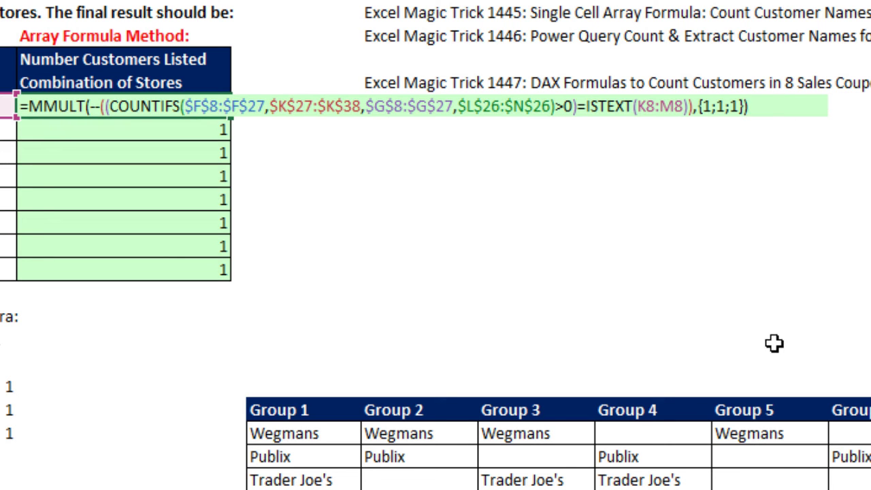
key("F9")
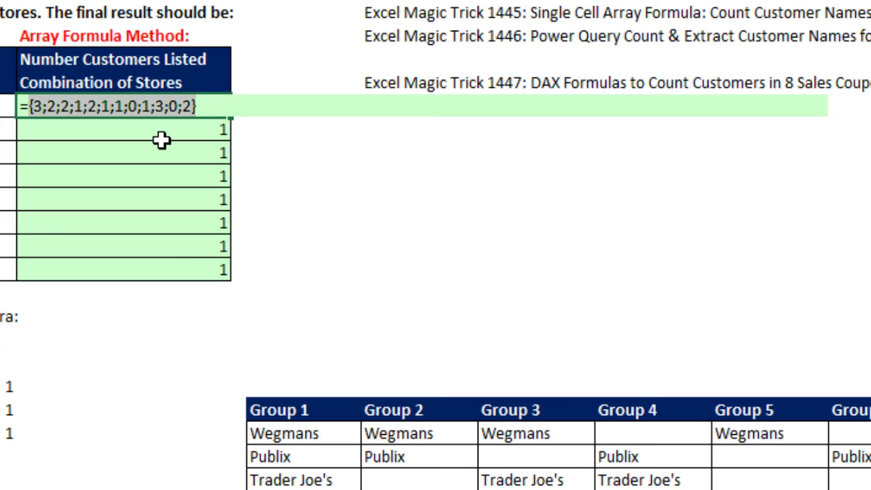
key("ctrl+z")
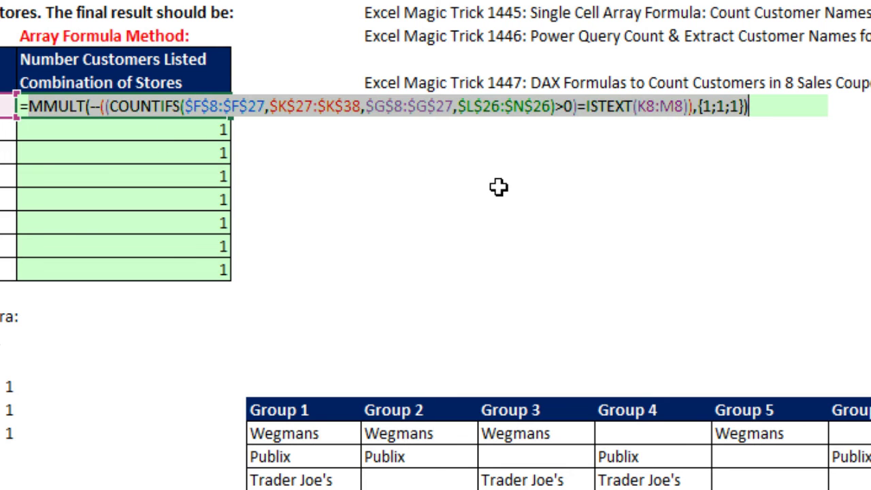
Step: Array-enter the MMULT formula, fill it down to row 8, and inspect row 2's counts array
key("ctrl+shift+Return")
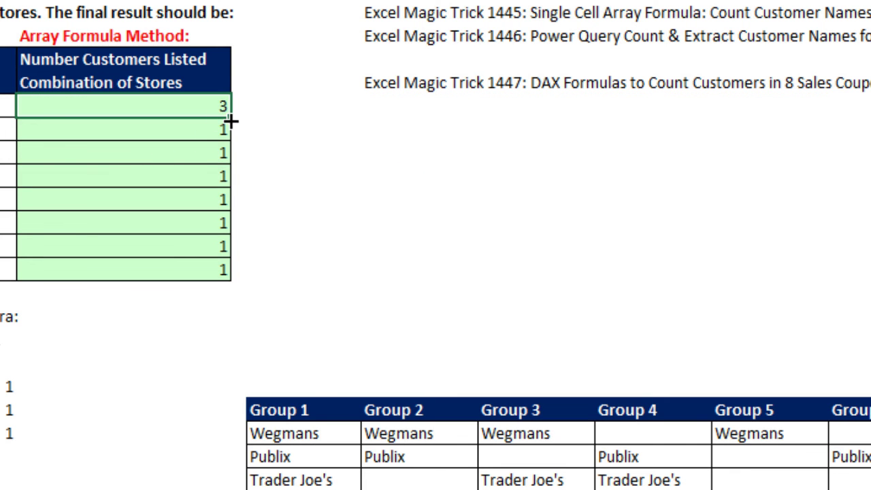
double_click(229, 120)
left_click(178, 127)
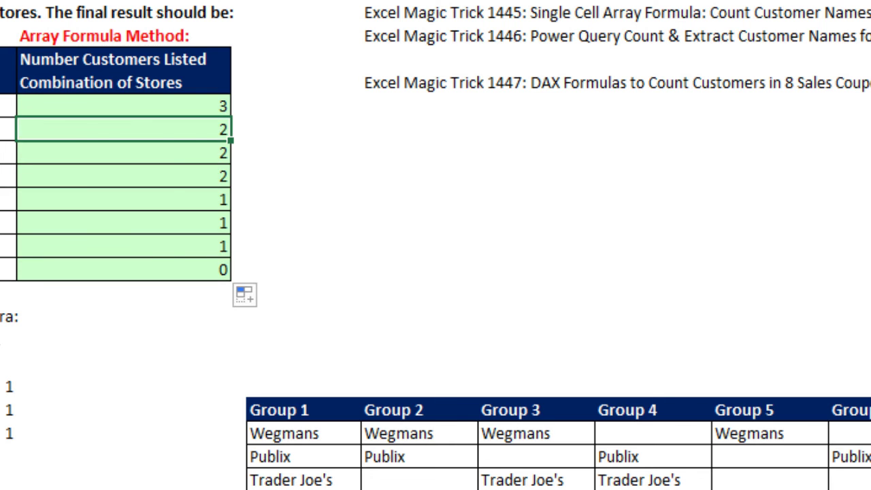
key("F2")
key("F9")
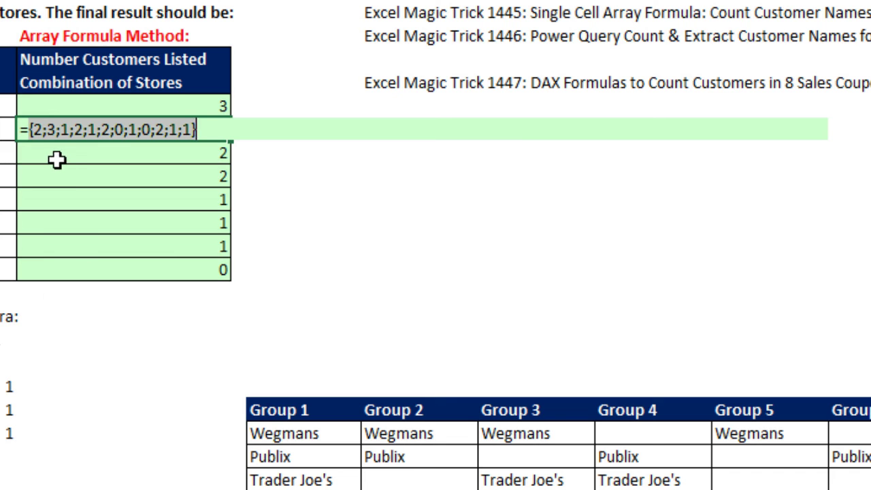
Step: Append =3 to the top MMULT formula, enter it as an array formula, and fill it down the column
key("Escape")
left_click(70, 107)
key("F2")
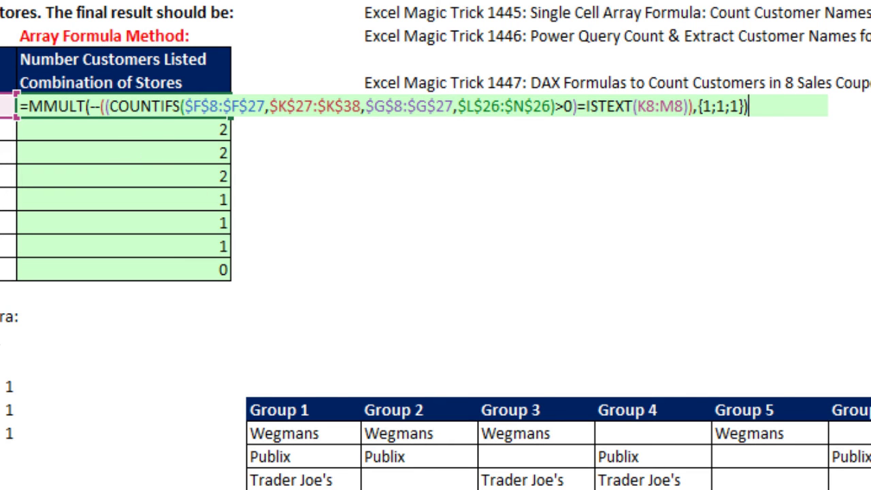
type("=3")
key("ctrl+shift+Return")
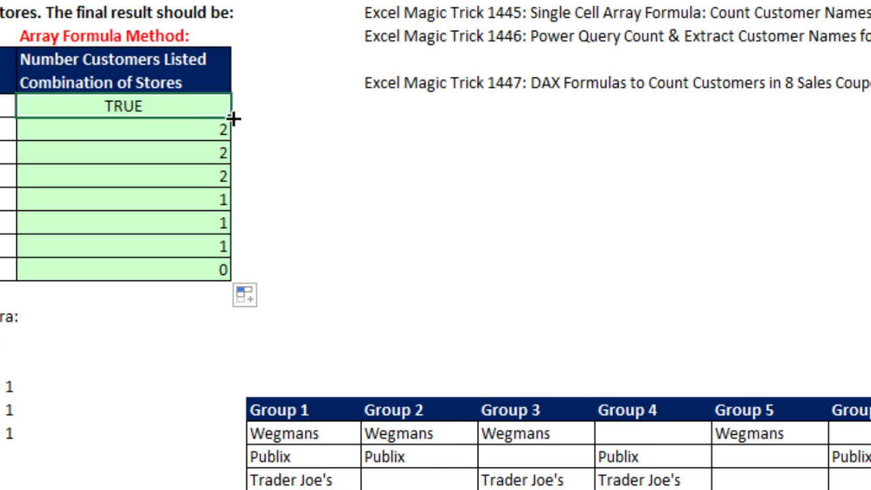
double_click(231, 117)
Step: Evaluate the first two rows' formulas with F9 to check their 12-customer TRUE/FALSE arrays
left_click(200, 109)
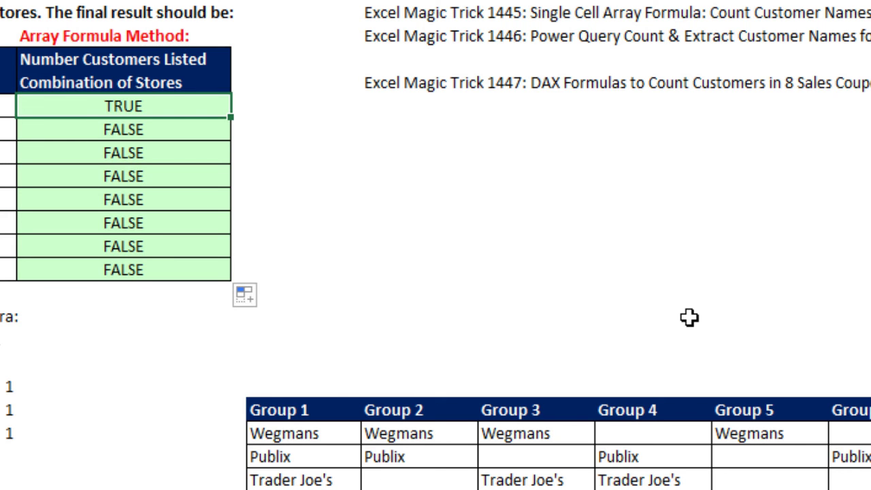
key("F2")
key("F9")
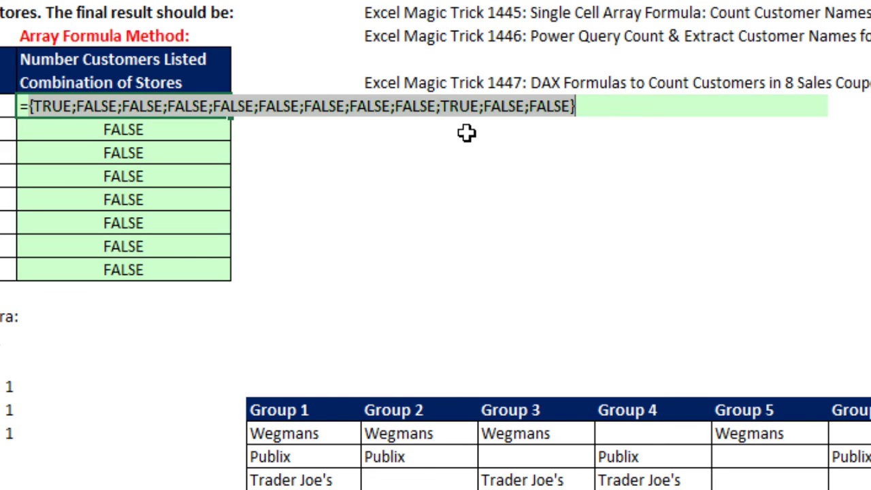
key("Return")
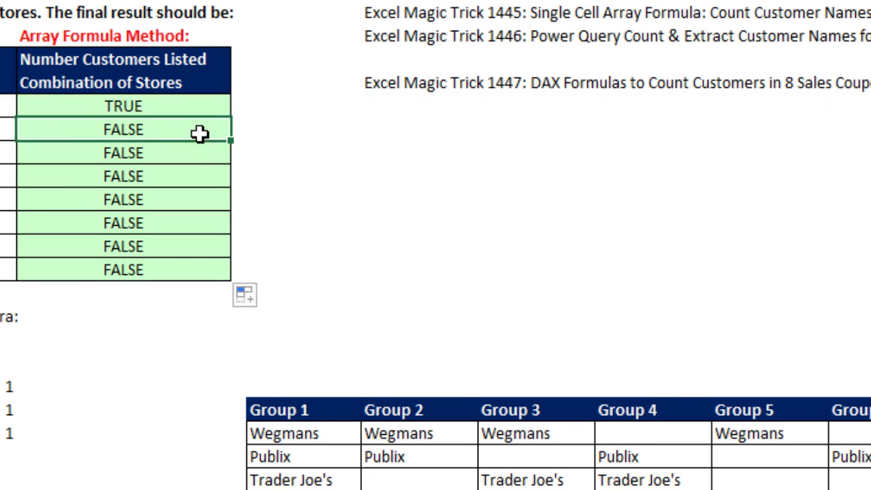
key("F2")
key("F9")
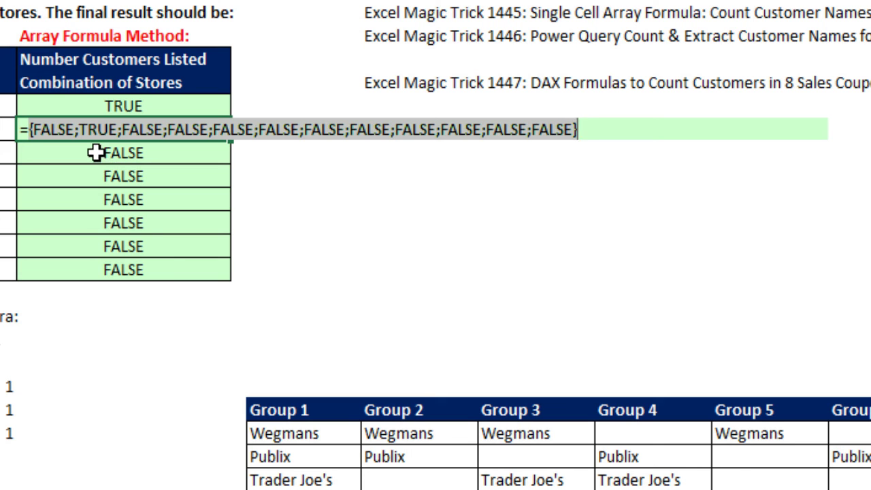
key("Escape")
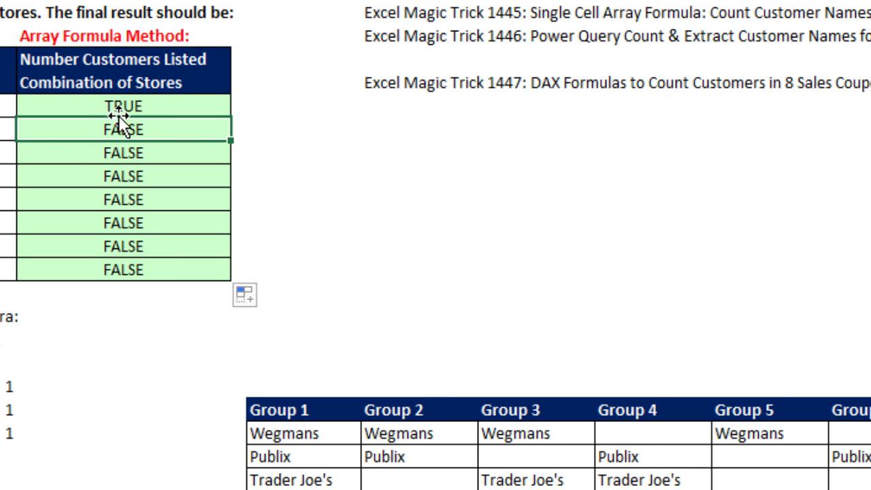
Step: Wrap the top =3 test in --( ) as an array formula and fill it down the column
left_click(155, 113)
key("F2")
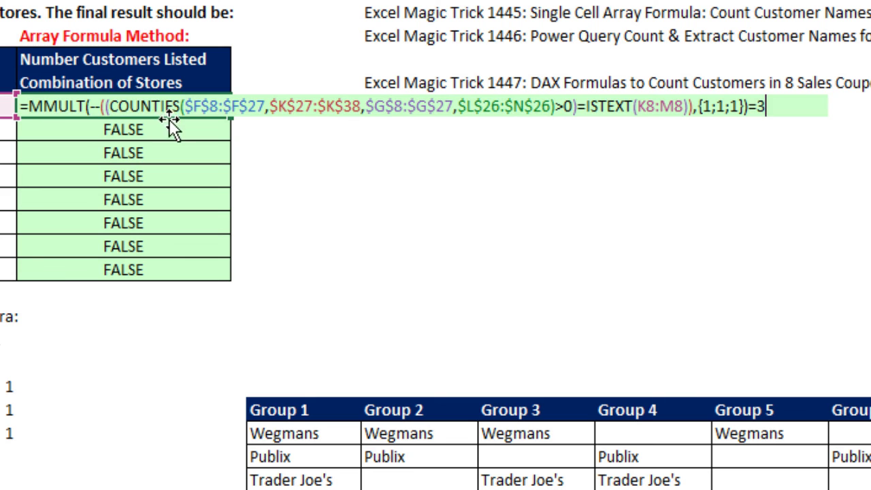
left_click(26, 114)
type("--(")
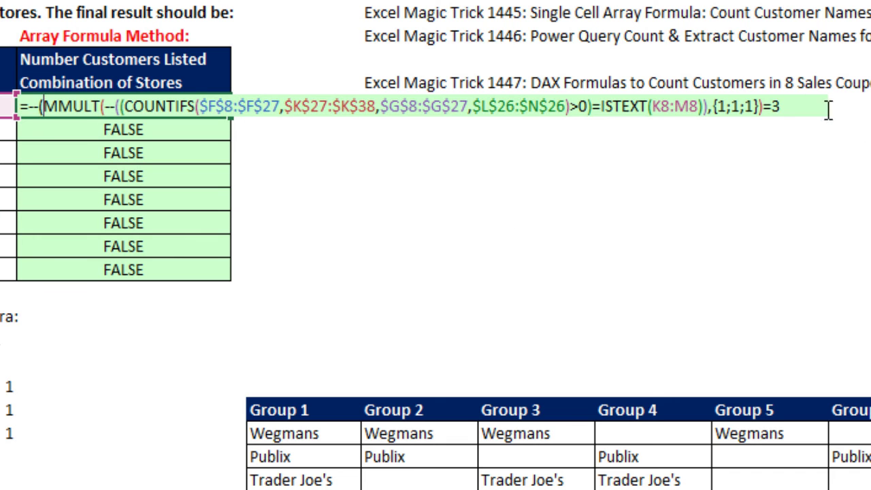
left_click(809, 105)
type(")")
key("ctrl+shift+Return")
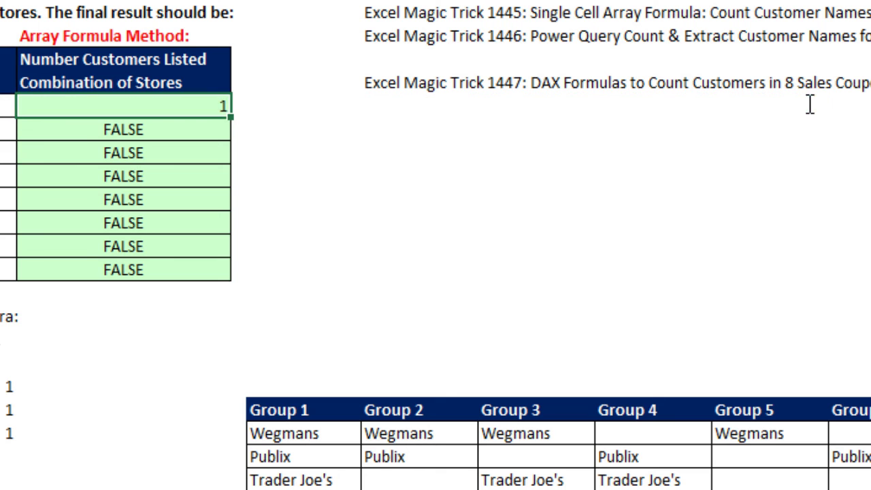
double_click(231, 116)
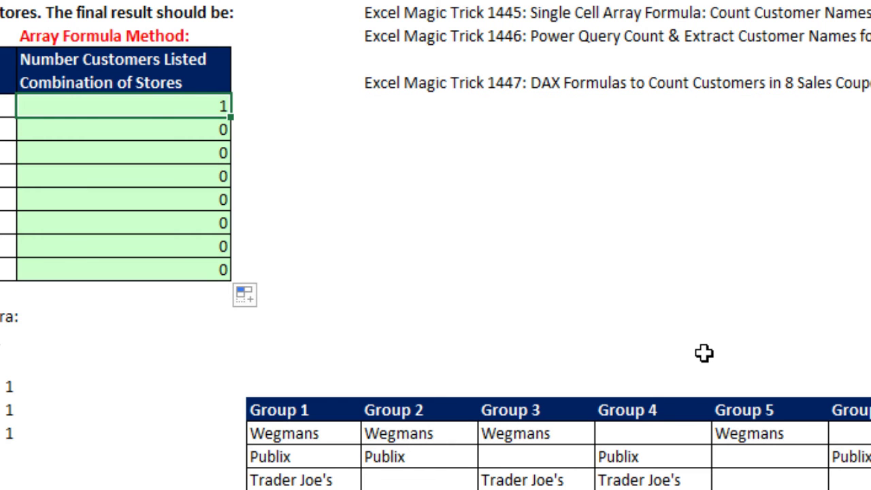
Step: Evaluate the first two rows' formulas with F9 to check their 1/0 arrays
key("F2")
key("F9")
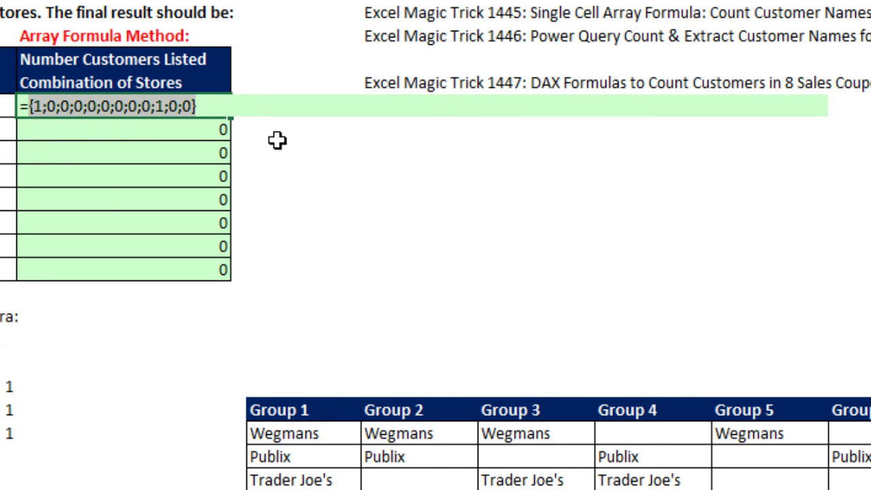
key("Return")
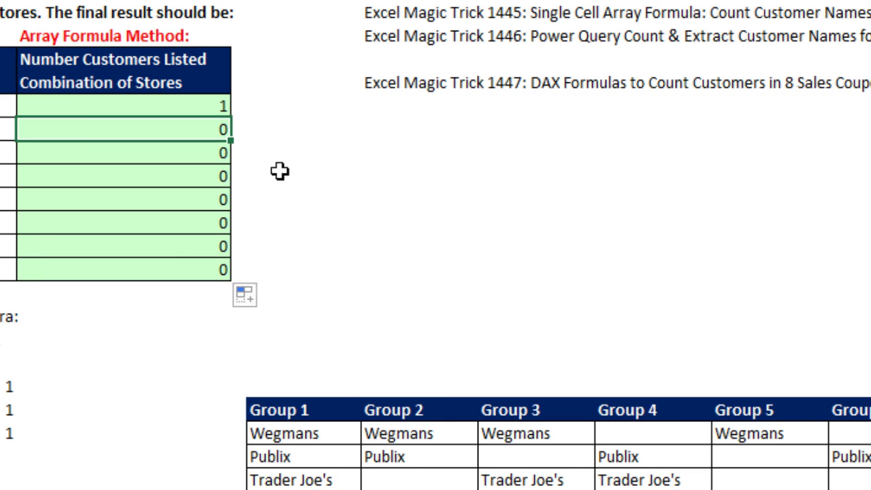
key("F2")
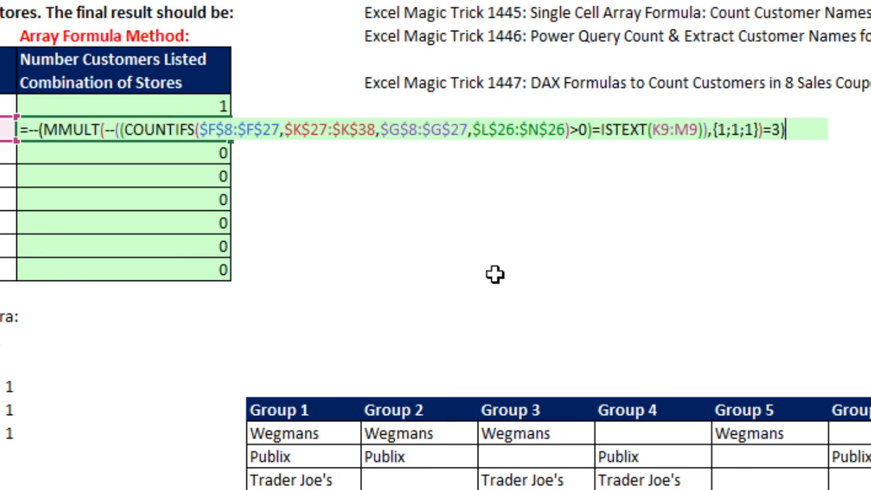
key("F9")
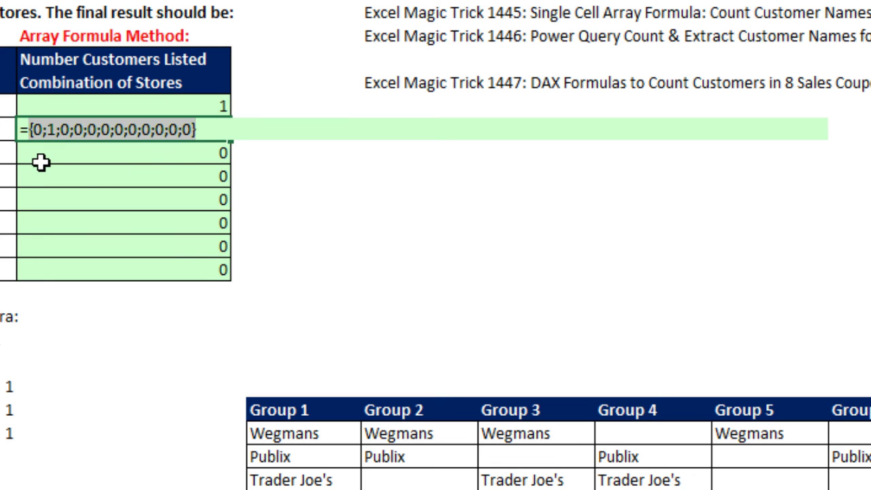
key("Escape")
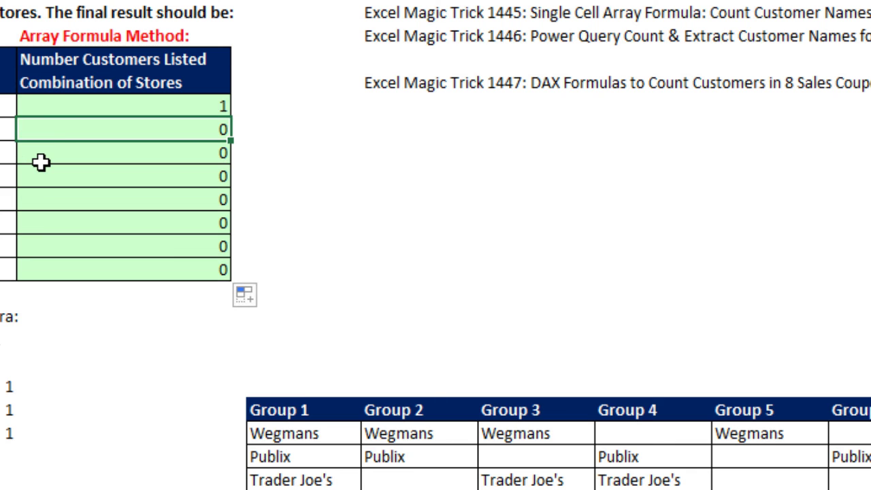
Step: Wrap the top formula in SUM( ) as an array formula and fill it down all eight rows
left_click(68, 107)
key("F2")
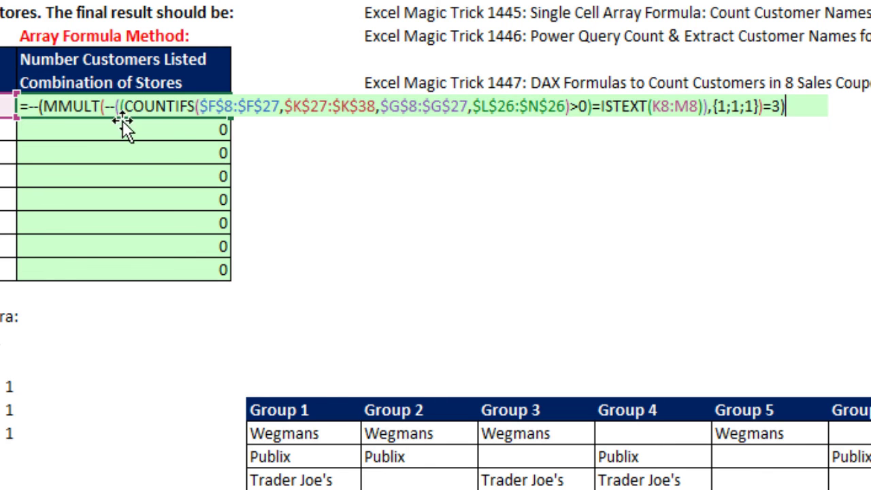
left_click(107, 111)
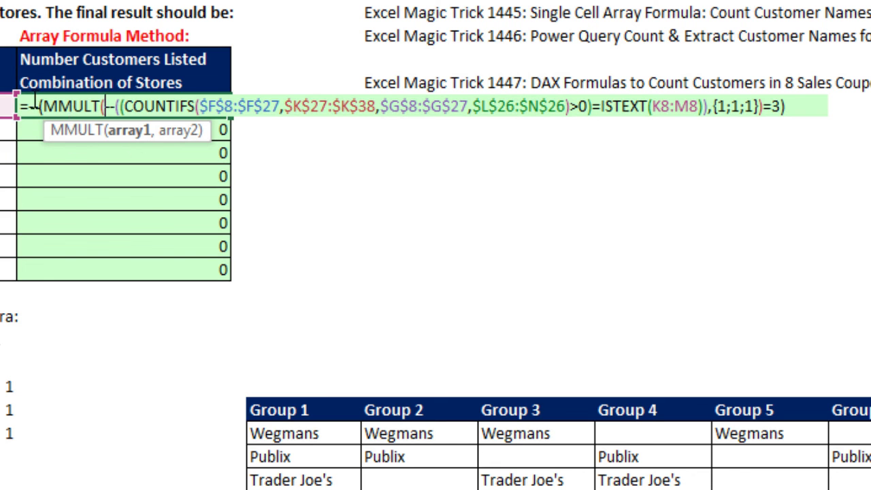
left_click(30, 105)
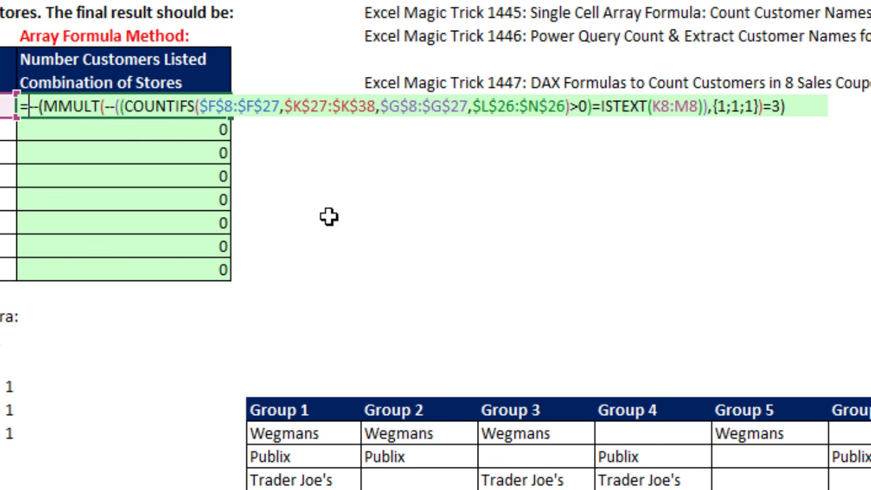
type("SUM(")
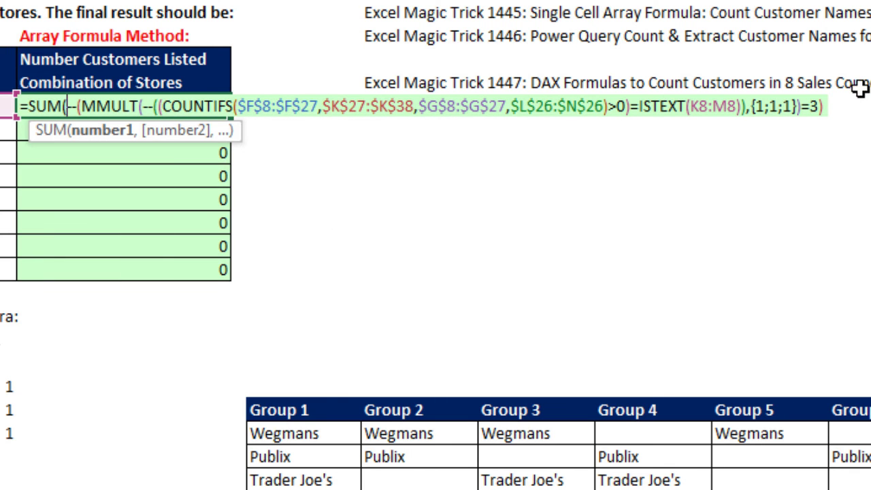
left_click(826, 106)
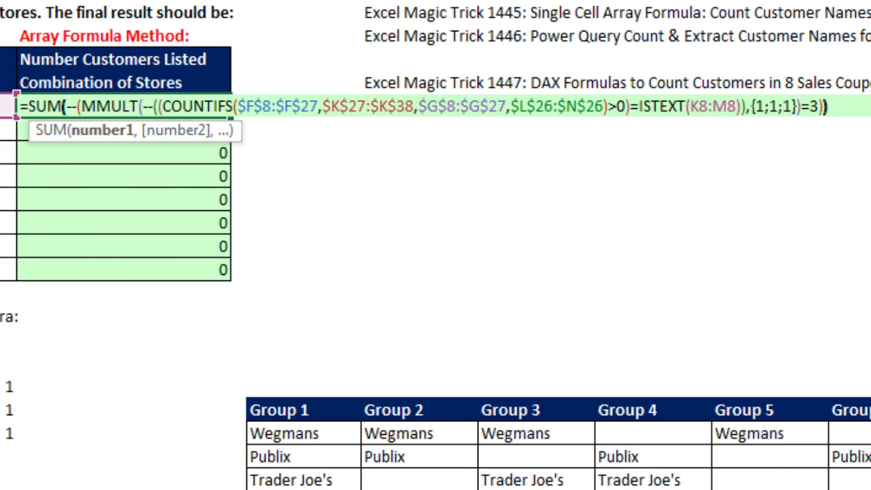
type(")")
key("ctrl+shift+Return")
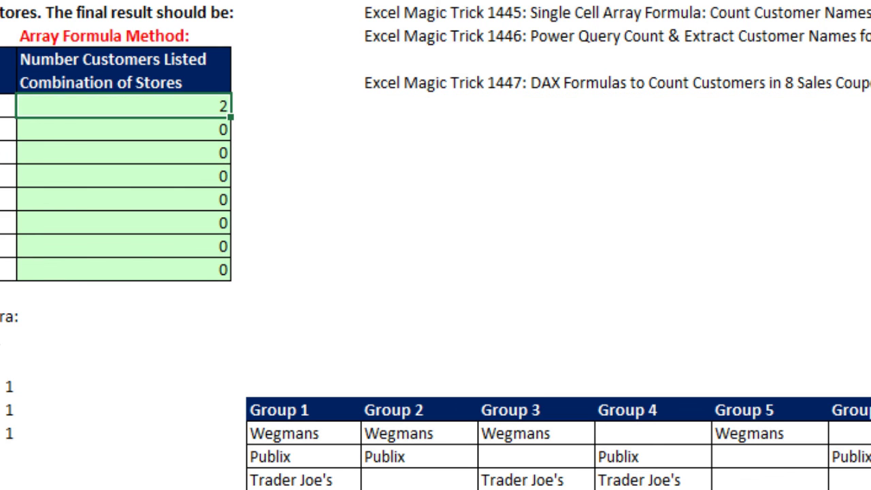
double_click(231, 117)
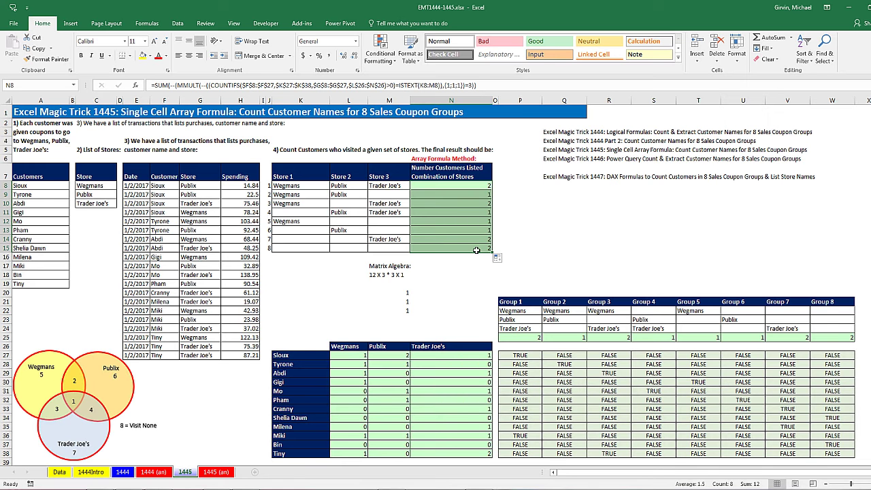
Step: Check N15's formula references without changing them, then return to N8
left_click(477, 251)
key("F2")
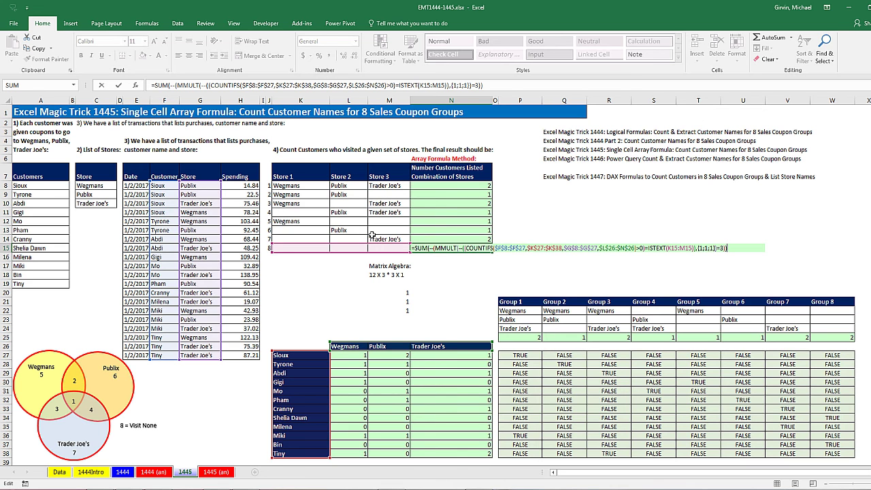
key("Escape")
left_click(451, 188)
Step: In N8's COUNTIFS, replace the first criteria with the absolute customer list $A$8:$A$17
key("F2")
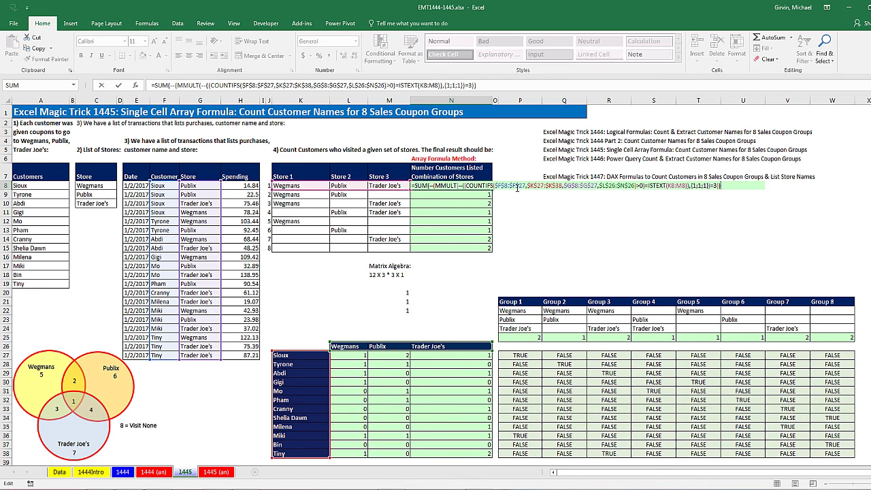
left_click(517, 186)
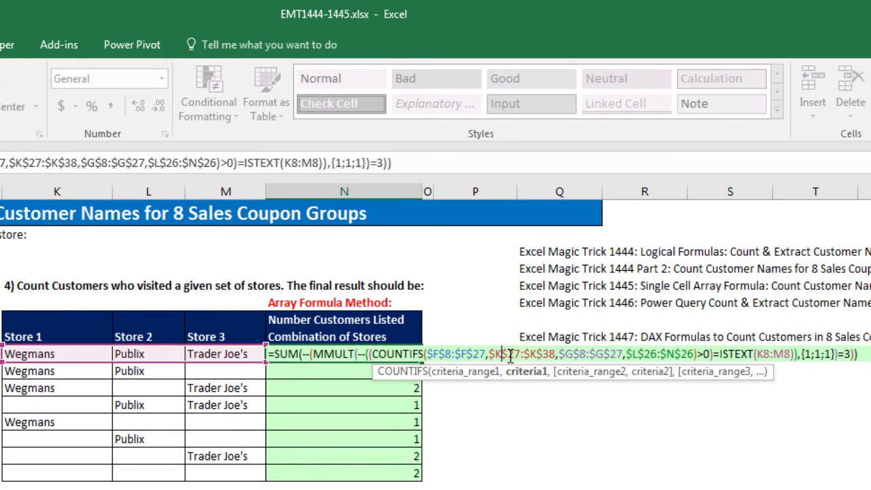
left_click(528, 373)
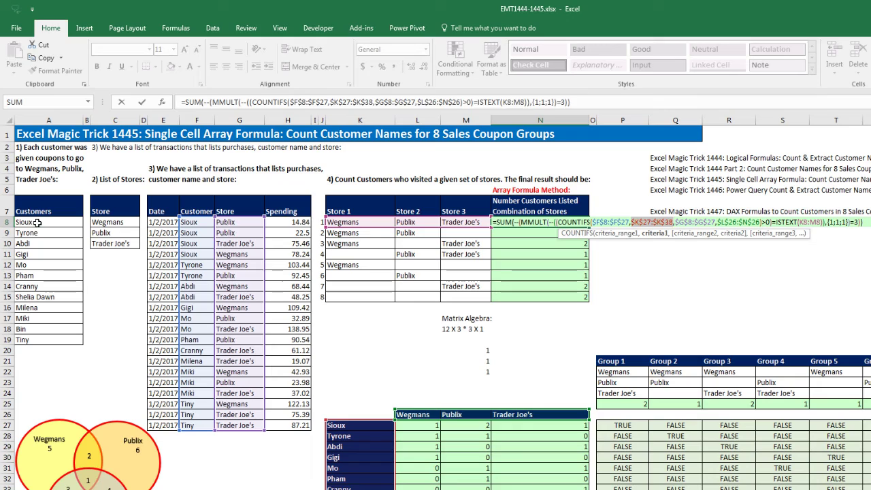
left_click_drag(42, 226, 48, 339)
key("F4")
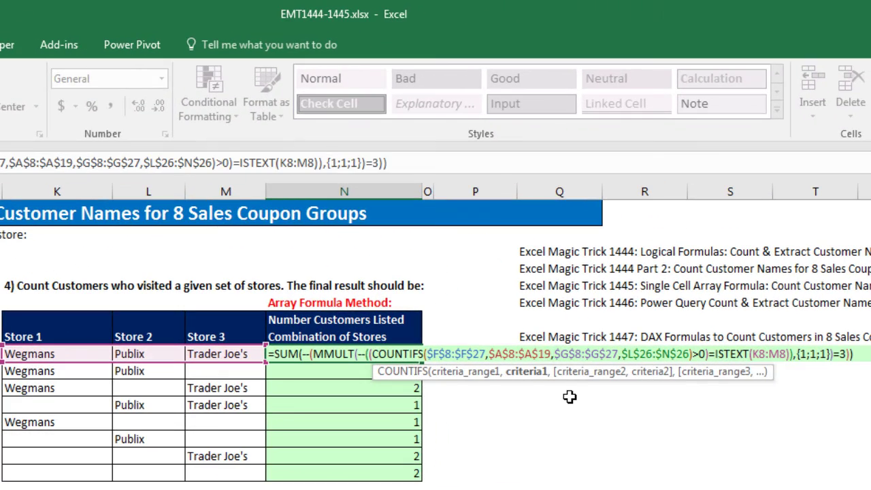
Step: Set the second criteria to $K$8:$M$8, array-enter N8, and copy it down to N15
left_click(638, 354)
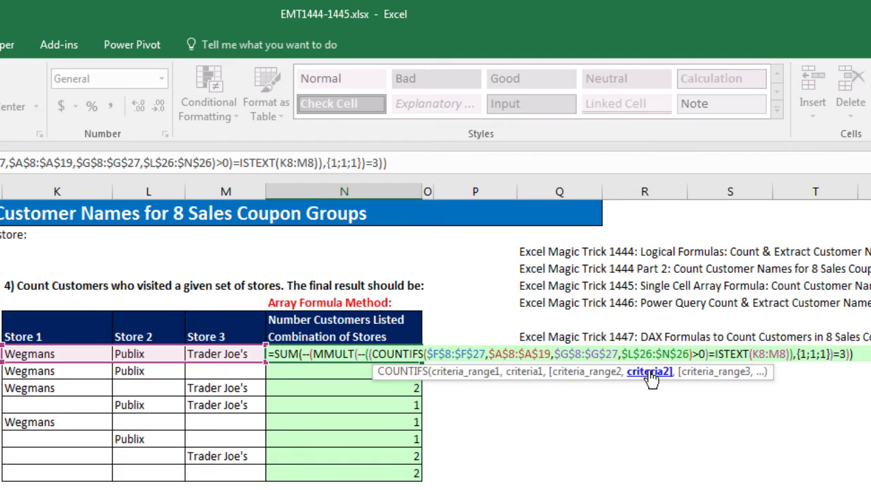
left_click(650, 372)
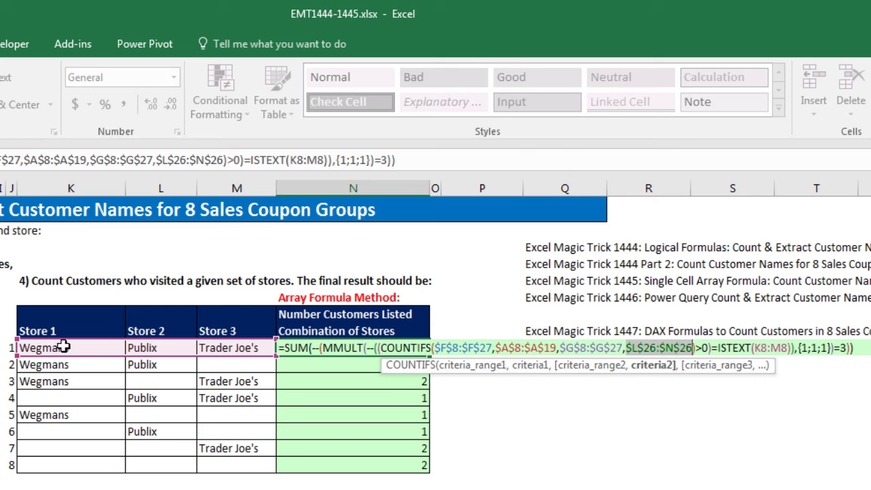
left_click_drag(56, 348, 236, 347)
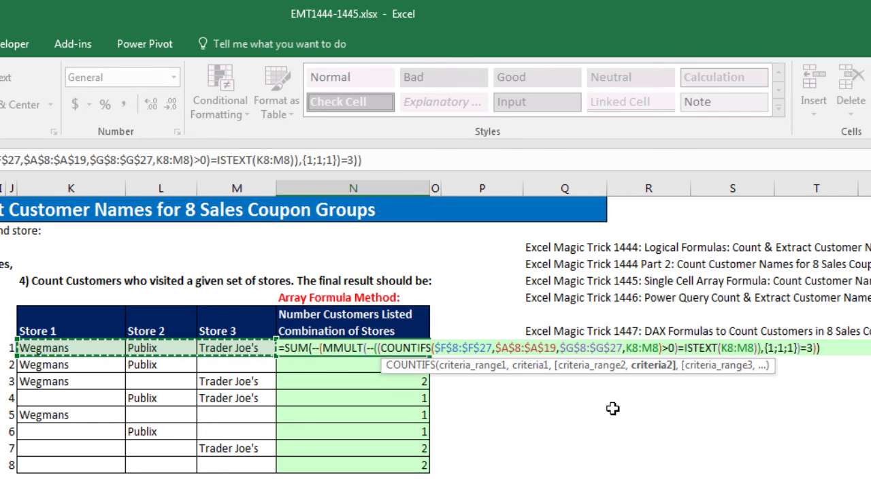
key("F4")
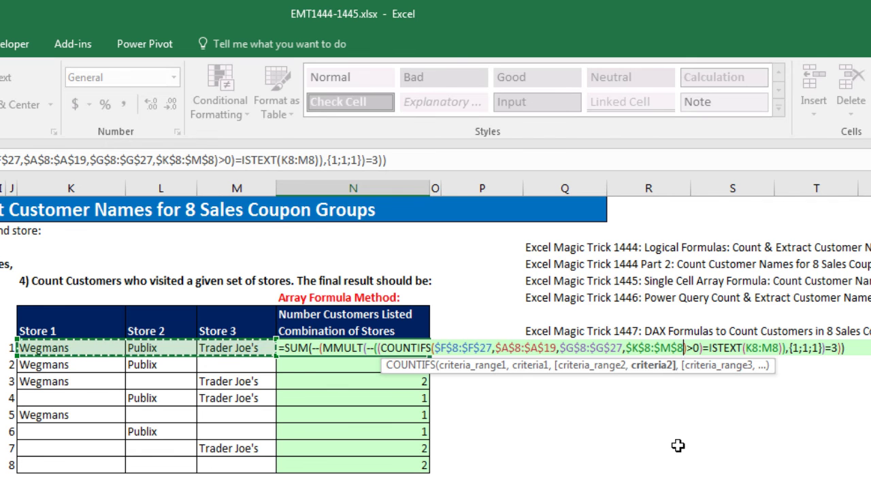
key("ctrl+shift+Return")
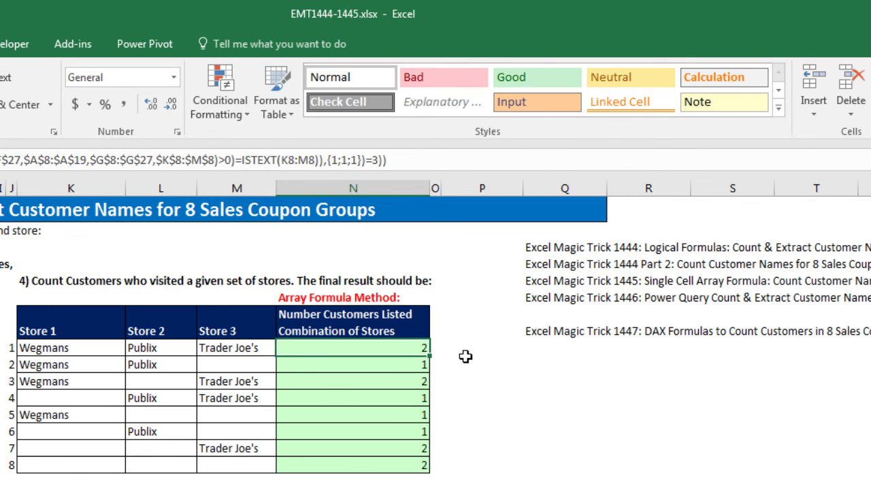
left_click_drag(430, 356, 359, 485)
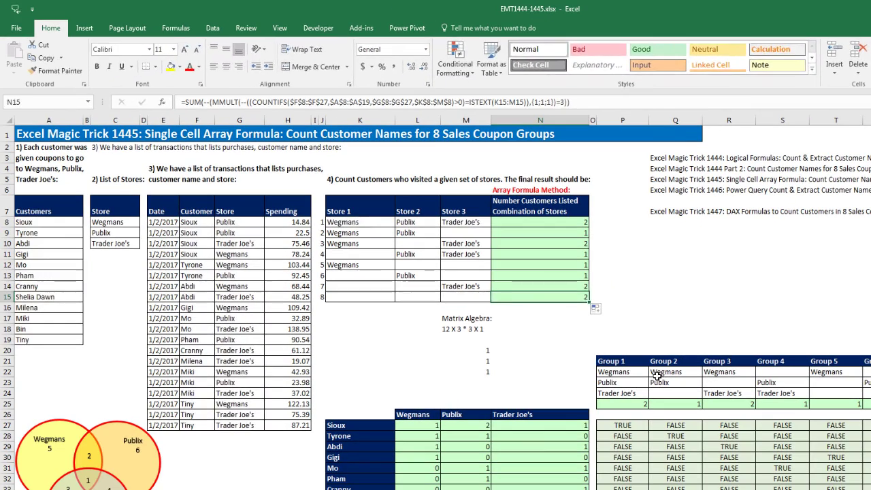
key("F2")
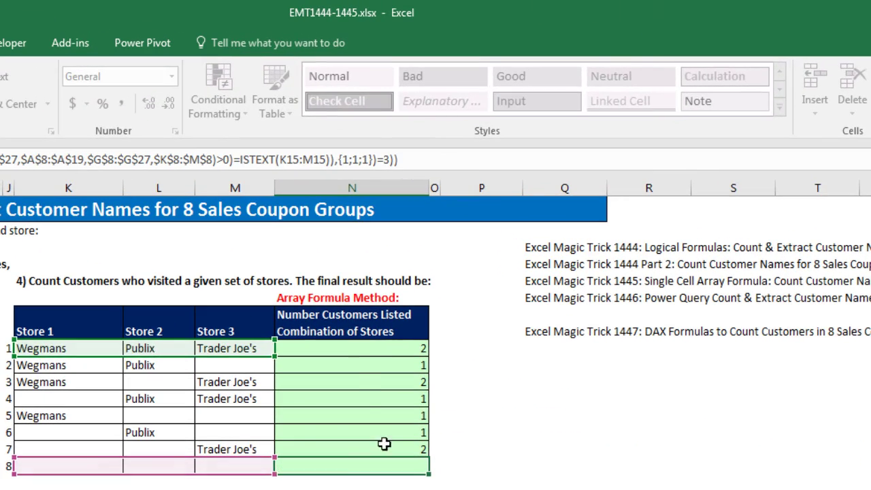
Step: Keep N15 unchanged and select the hard-coded {1;1;1} array in N8's MMULT
key("ctrl+shift+Return")
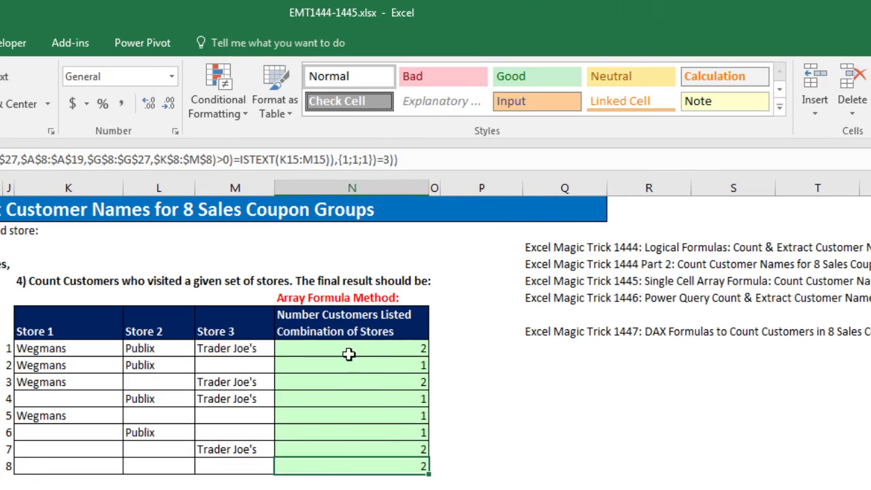
left_click(347, 349)
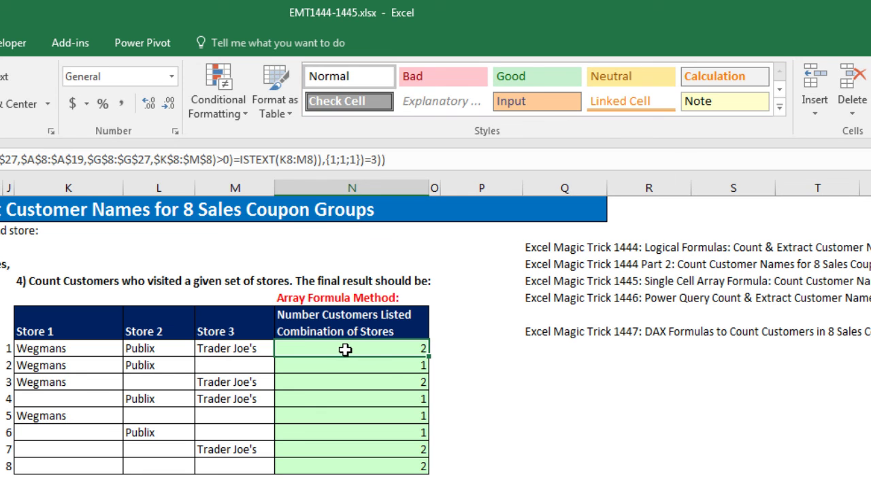
key("F2")
left_click(800, 354)
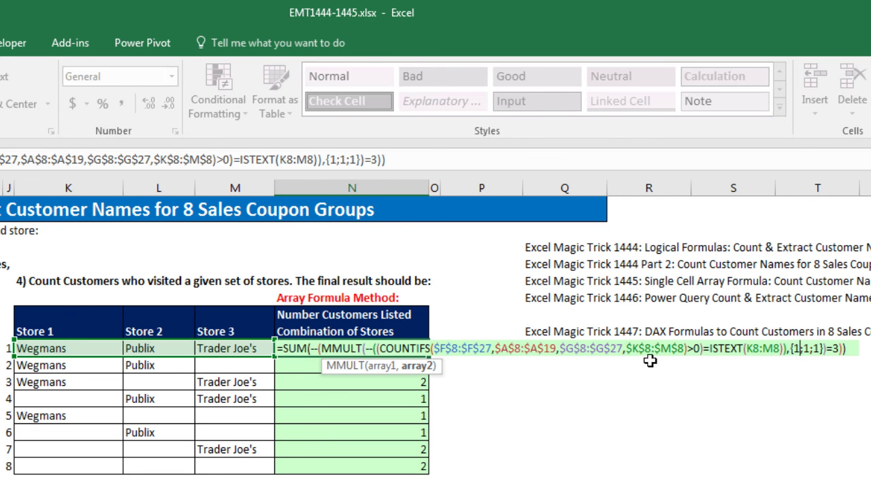
left_click_drag(435, 366, 840, 396)
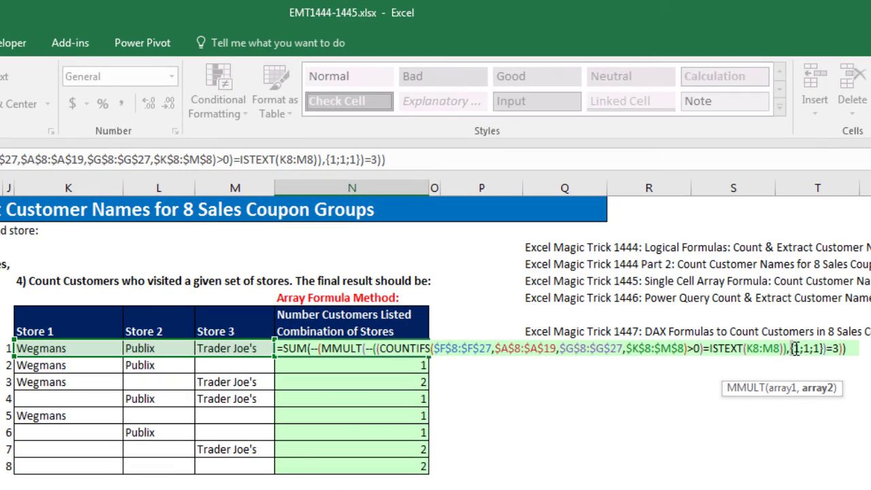
left_click_drag(794, 348, 820, 347)
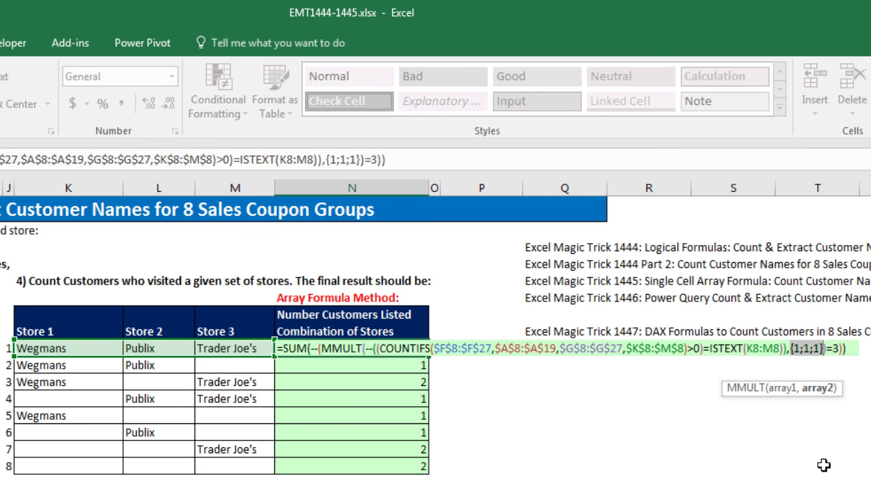
Step: Replace {1;1;1} with ROW($C$8:$C$10)^0 and evaluate it to confirm three ones
type("row")
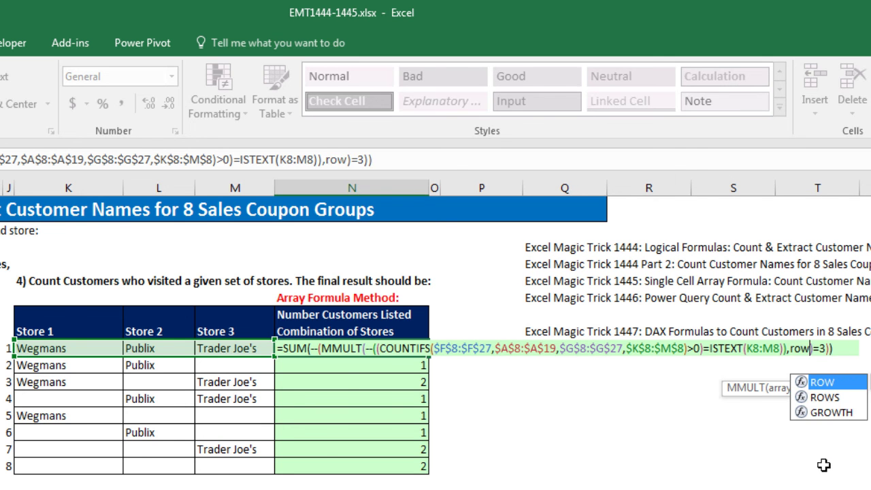
key("Tab")
type(")")
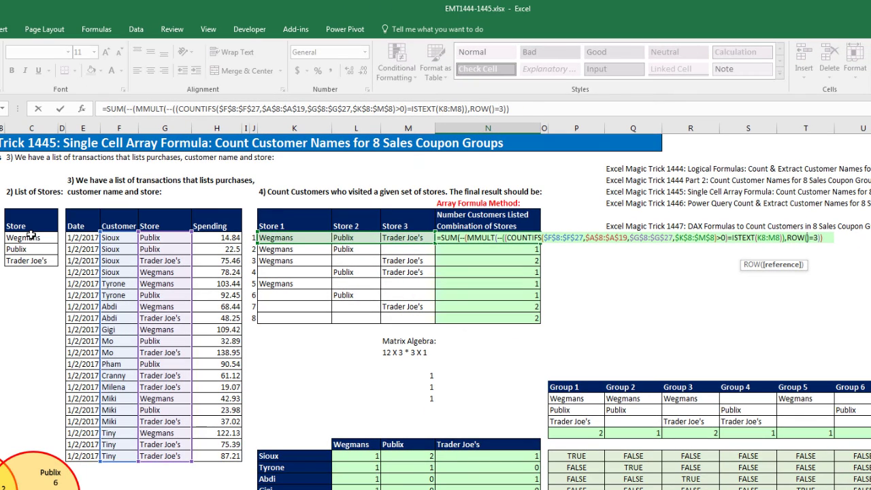
left_click_drag(31, 235, 32, 251)
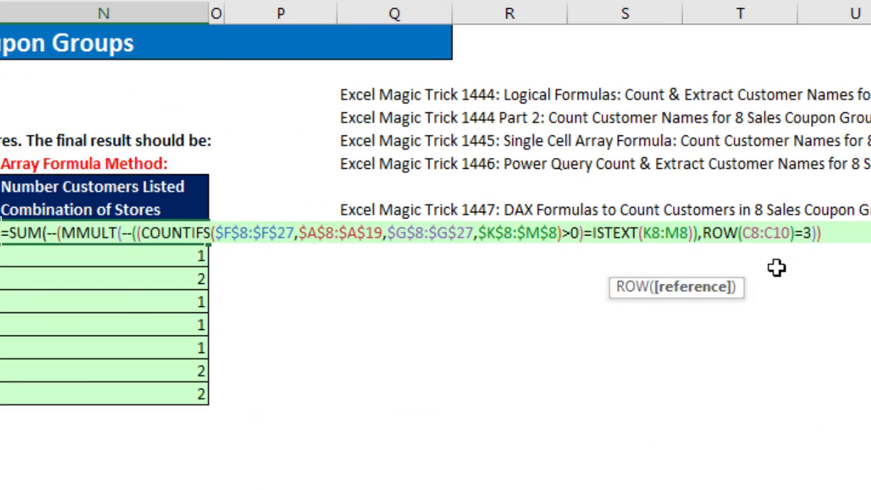
key("F4")
type(")")
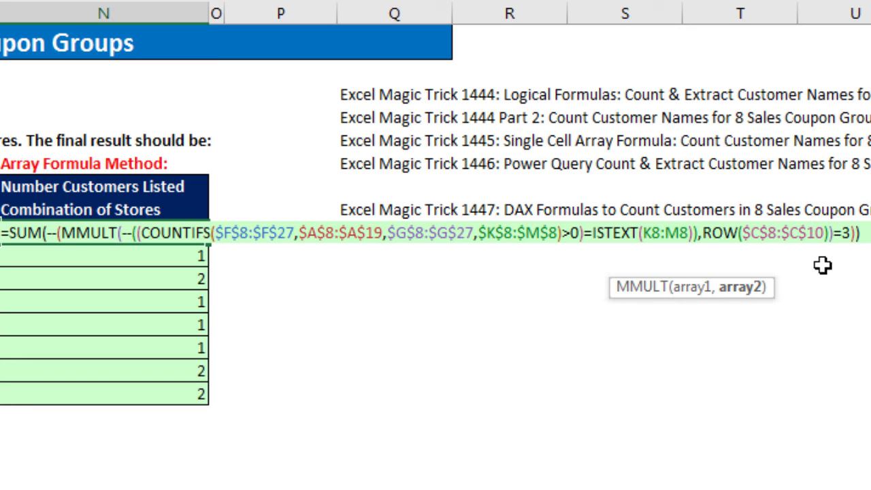
type("^0")
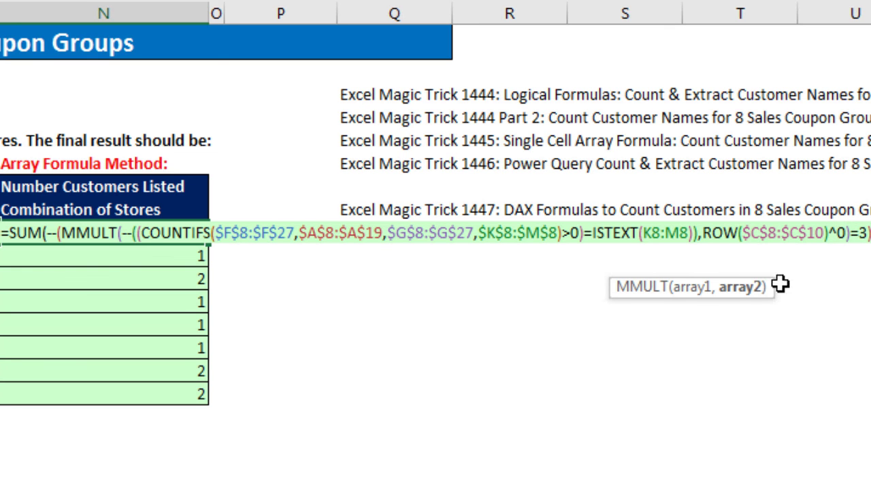
left_click(748, 287)
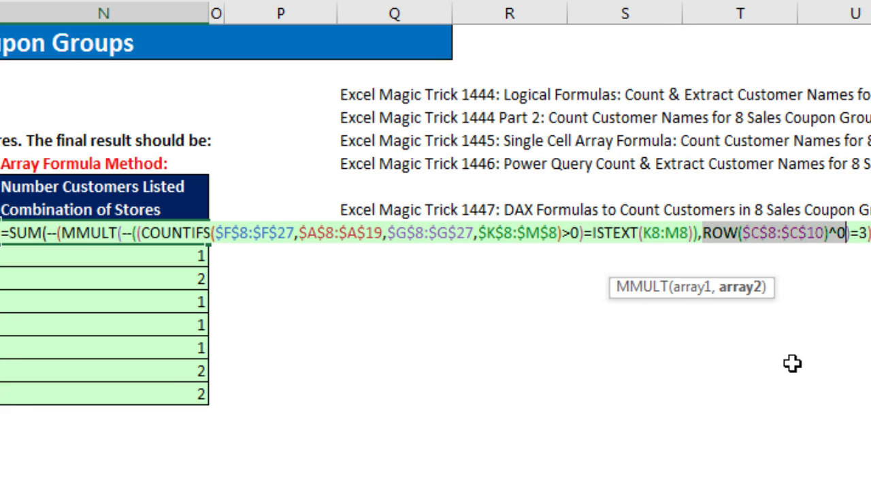
key("F9")
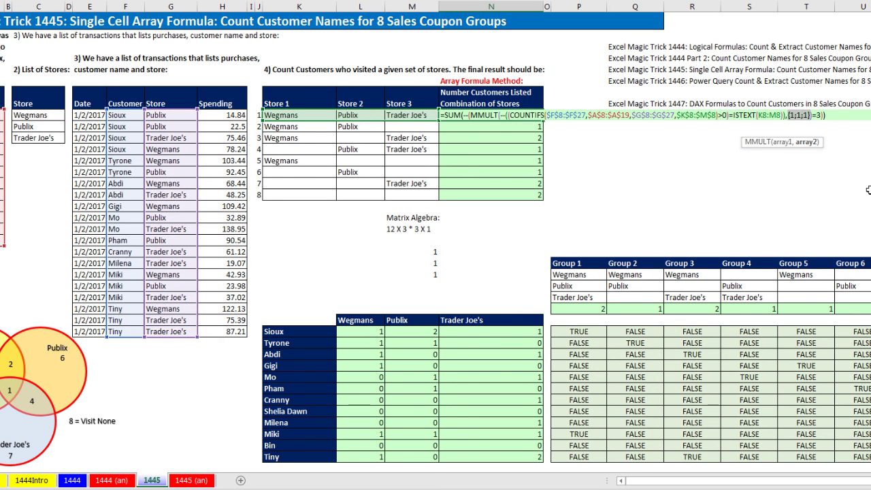
key("ctrl+v")
Step: Array-enter the ROW-based formula, then move Trader Joe's from C10 down to C11
key("ctrl+shift+Return")
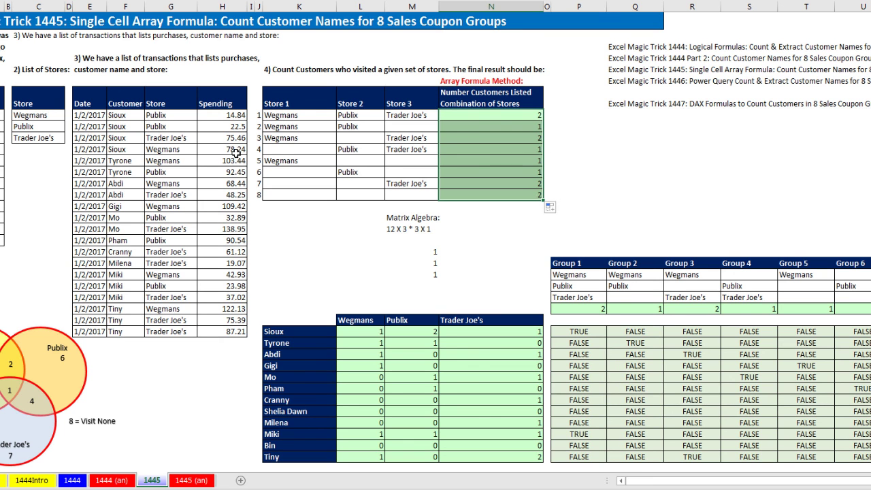
left_click(43, 138)
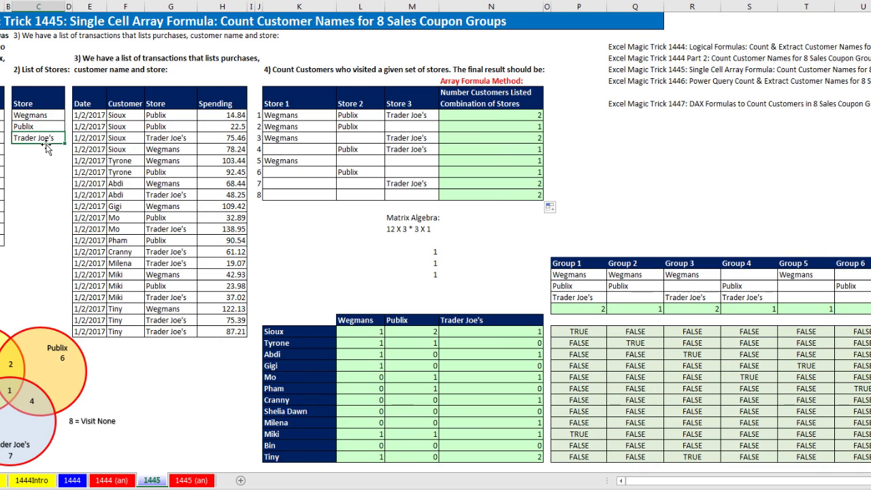
left_click_drag(46, 145, 46, 155)
Step: Evaluate N8's second MMULT argument, now showing four ones, and leave the formula unchanged
left_click(507, 115)
key("F2")
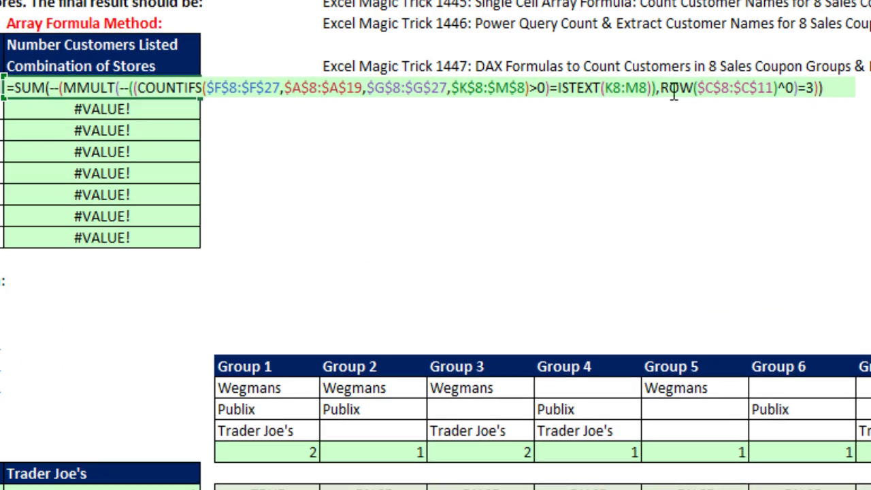
left_click(674, 88)
left_click(187, 110)
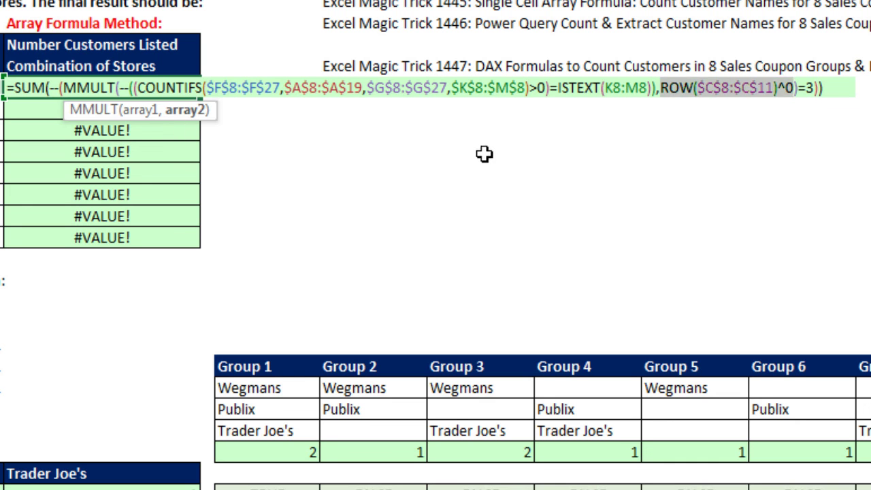
key("F9")
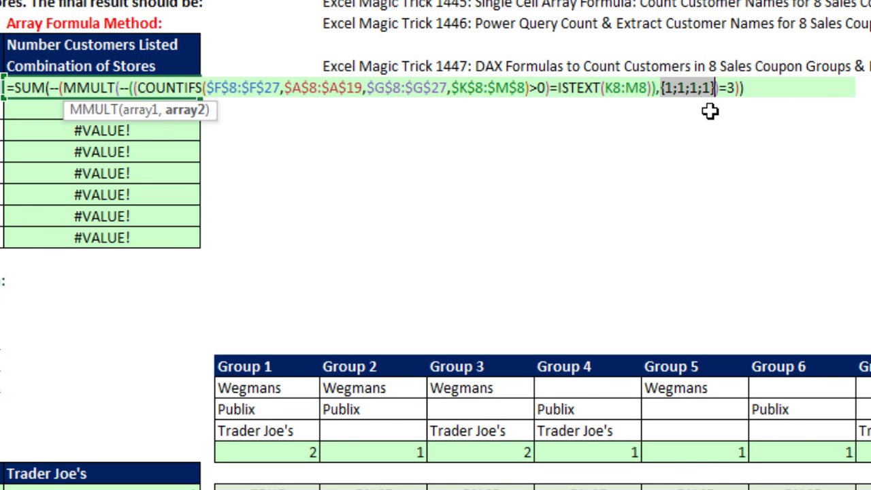
key("Escape")
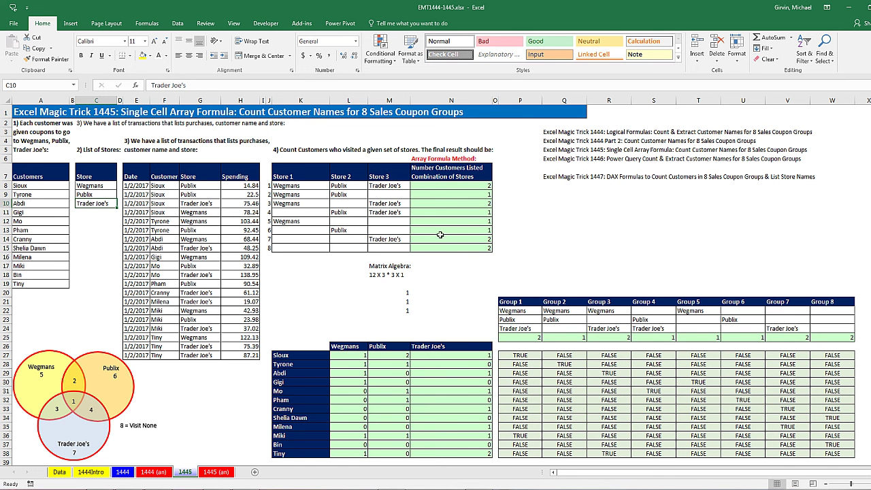
left_click(455, 248)
key("F2")
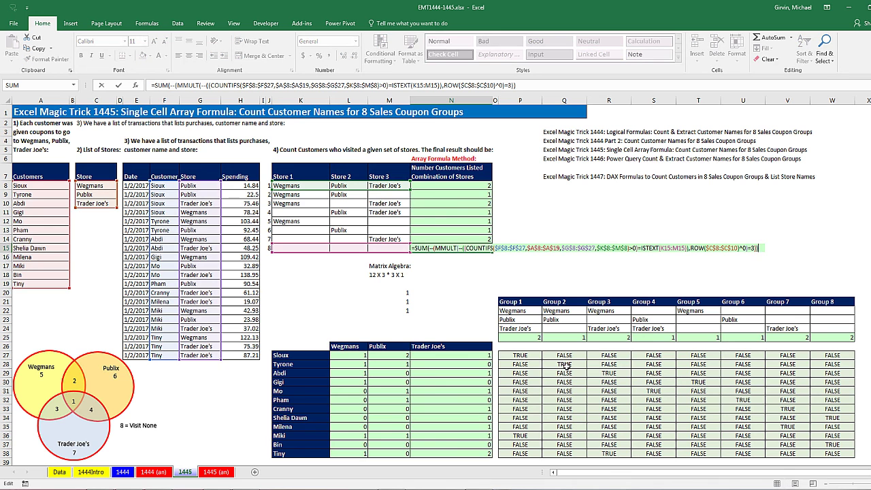